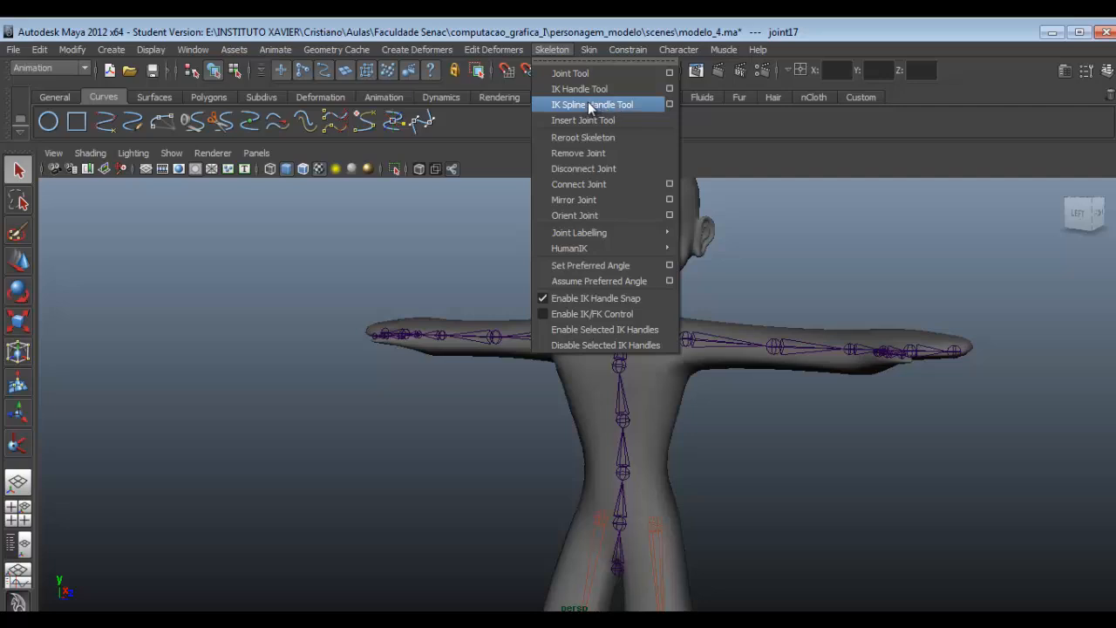
Create an IK spline handle running from the joint at the base of the spine to the joint at the base of the neck.
left_click(581, 105)
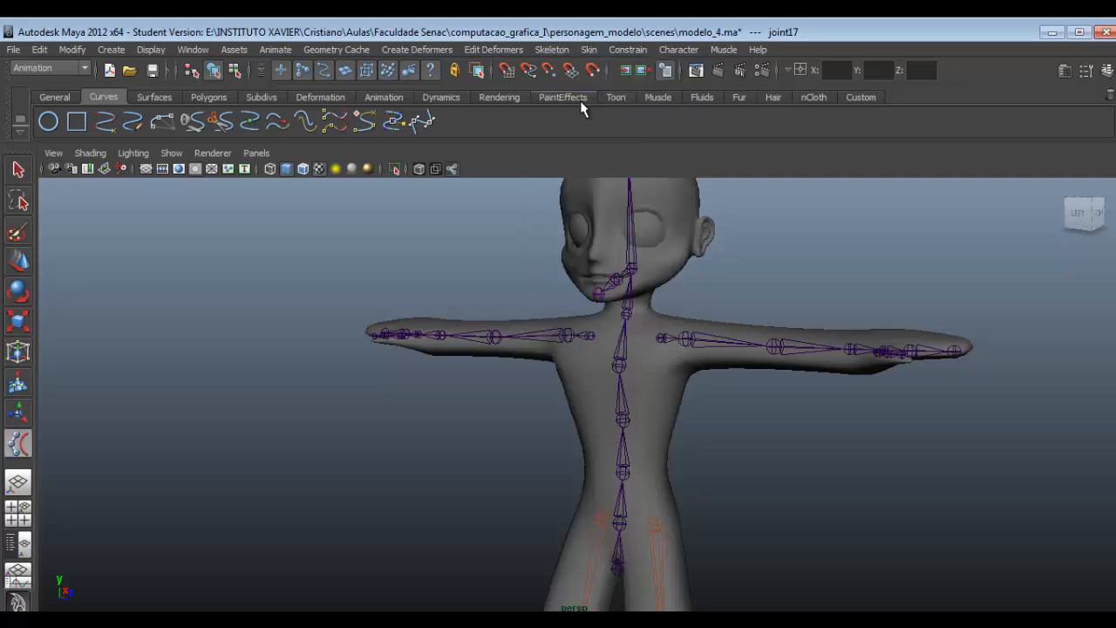
scroll(618, 528, "up", 5)
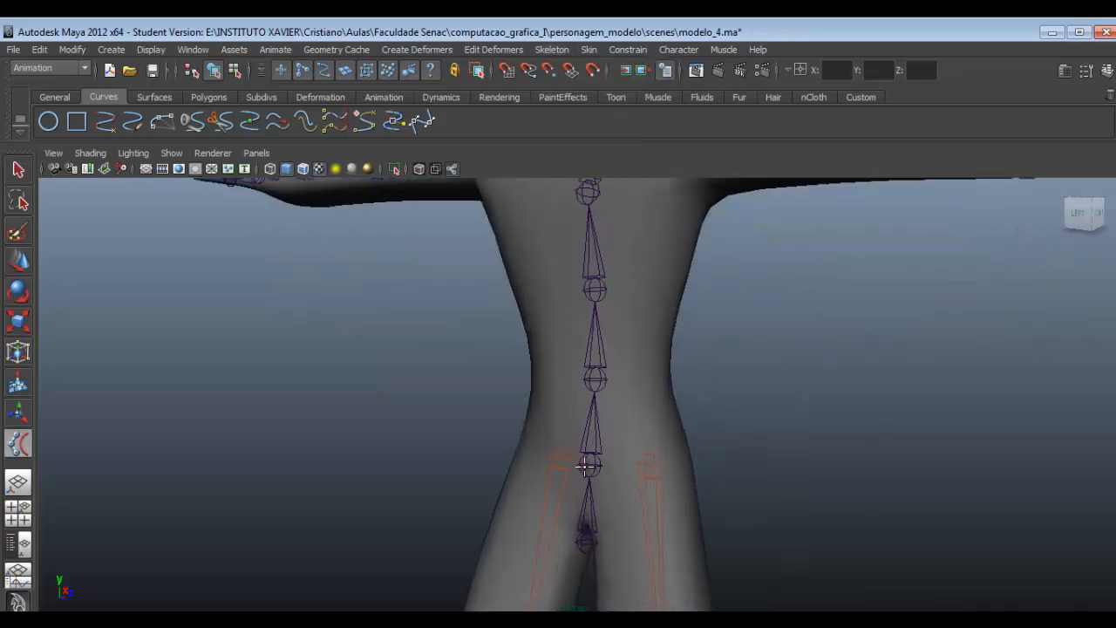
left_click_drag(586, 466, 561, 501, "alt")
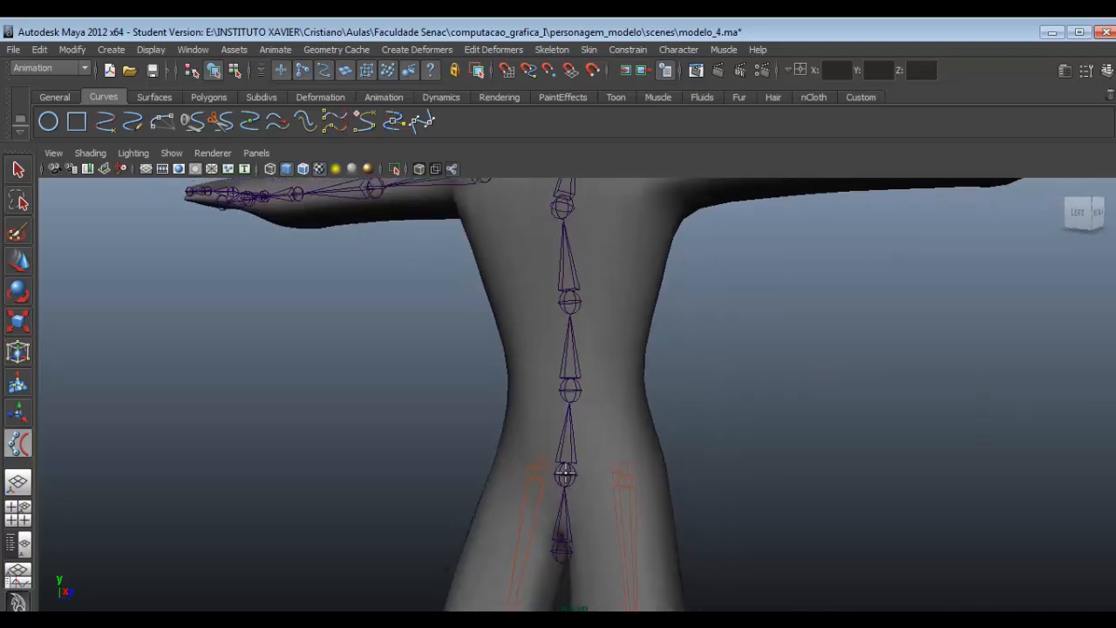
left_click(565, 473)
middle_click_drag(628, 354, 669, 601, "alt")
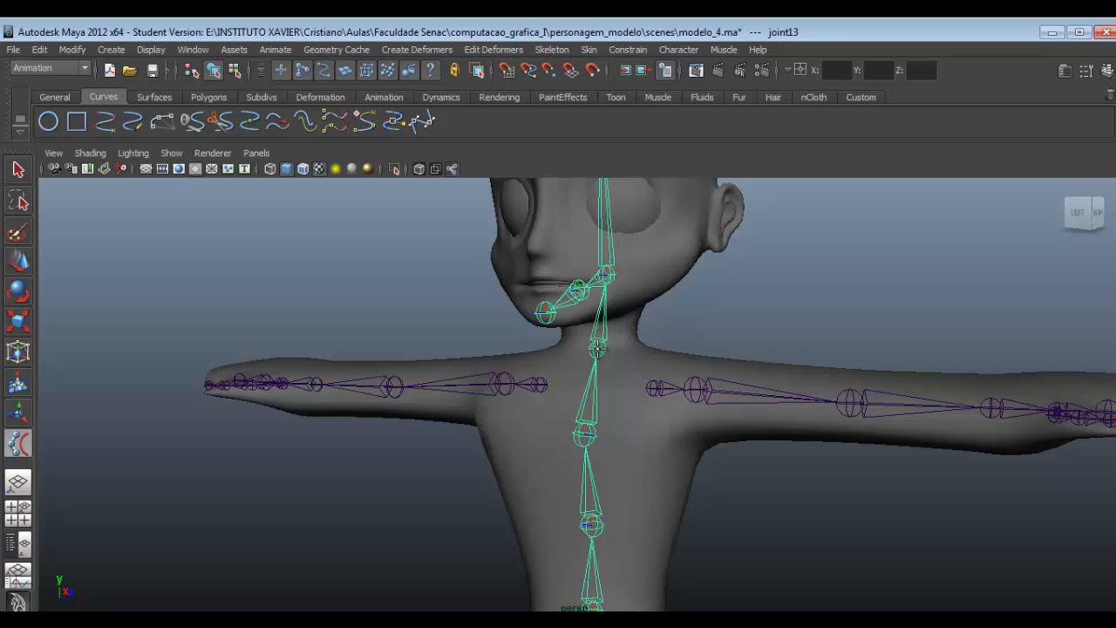
key("q")
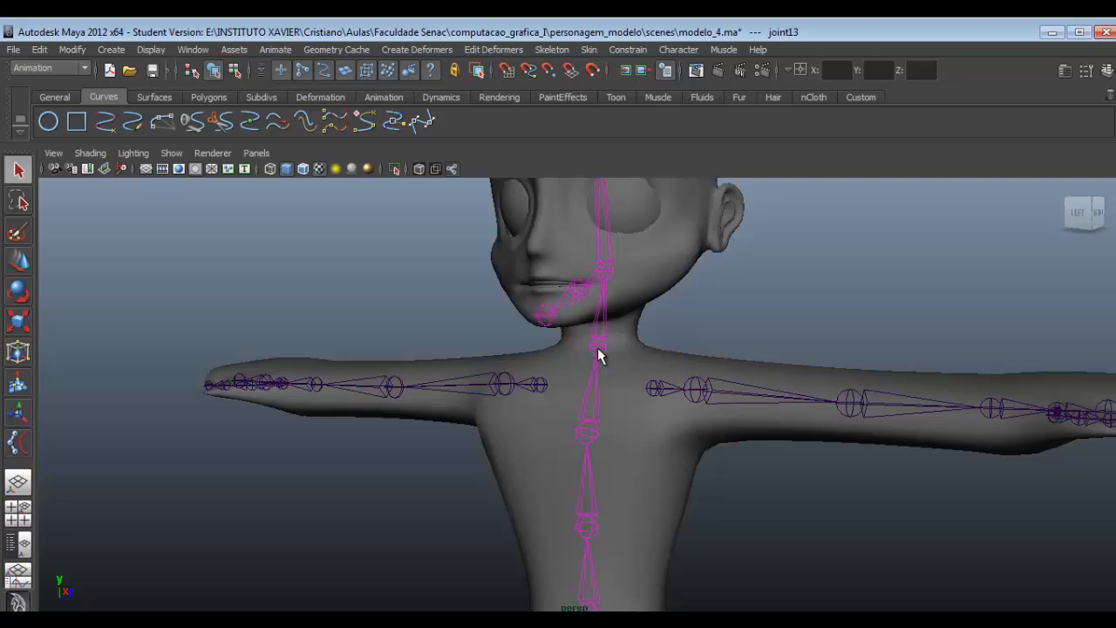
Hide the polygon geometry in the perspective view so only the skeleton and its IK handles are displayed.
mouse_move(619, 374)
left_mouse_down("alt")
mouse_move(593, 378)
mouse_move(619, 374)
mouse_move(621, 390)
left_mouse_up("alt")
scroll(620, 390, "down", 3)
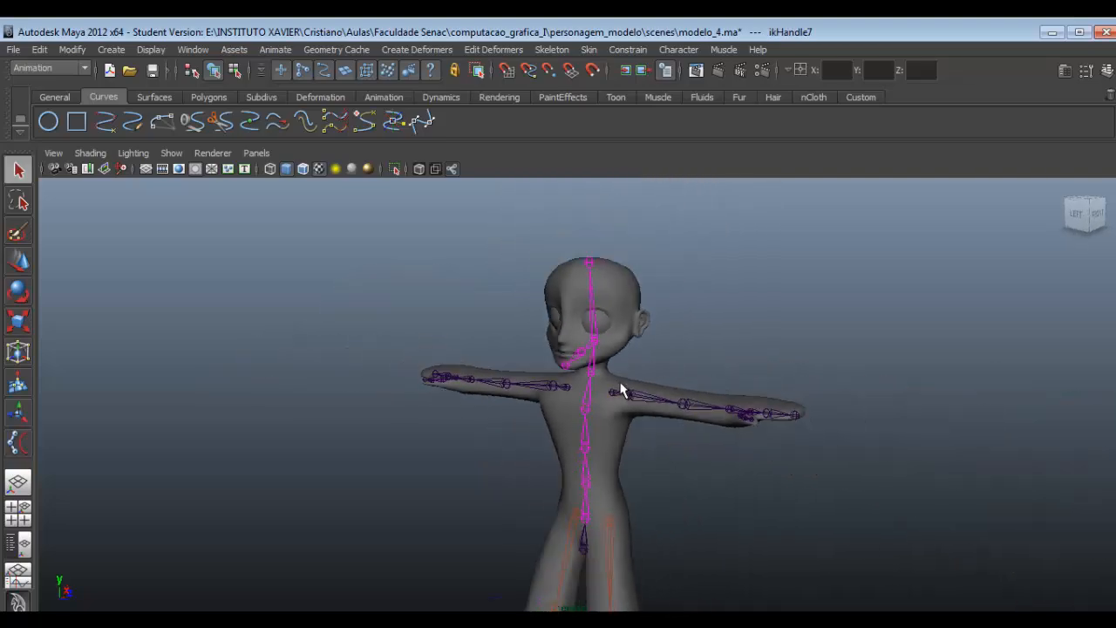
scroll(624, 416, "up", 3)
middle_click_drag(624, 416, 689, 404, "alt")
left_click_drag(690, 404, 642, 297, "alt")
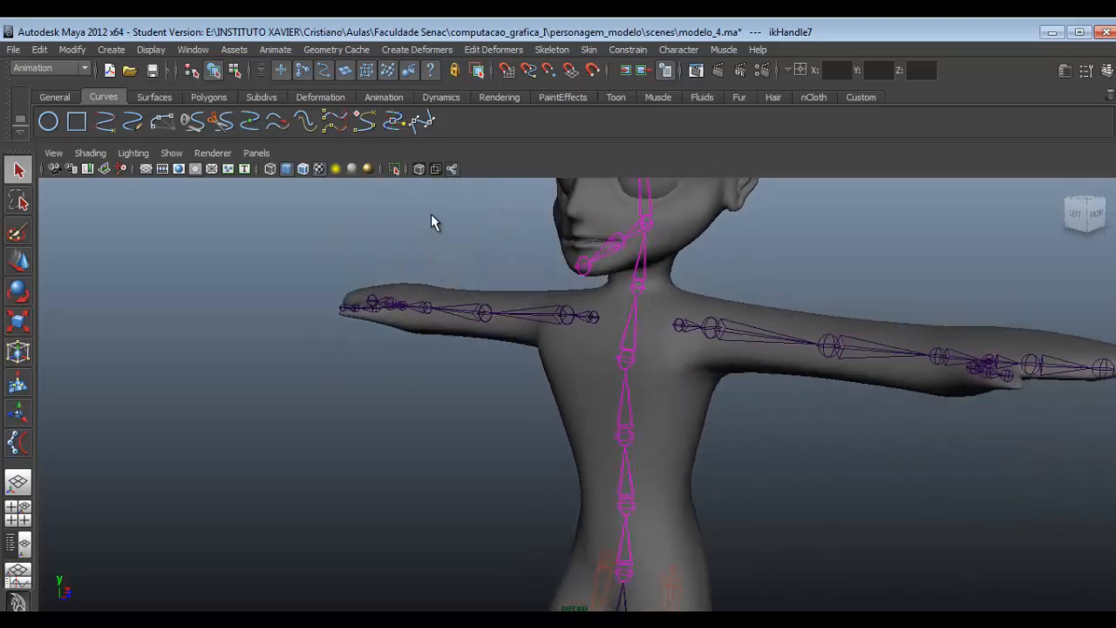
left_click(175, 154)
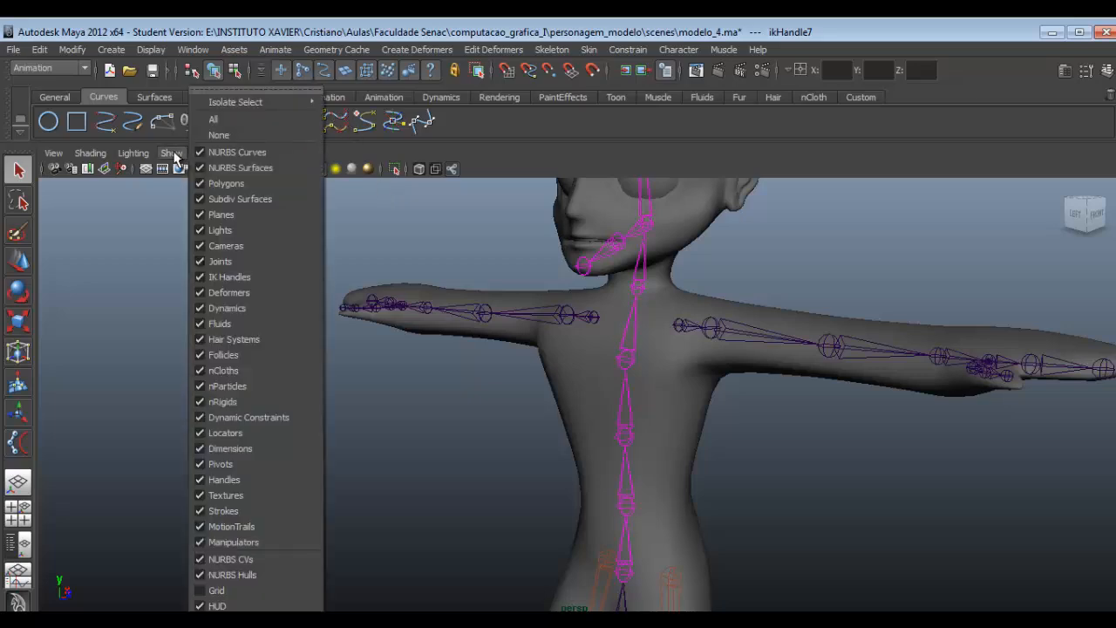
left_click(257, 183)
scroll(641, 301, "up", 2)
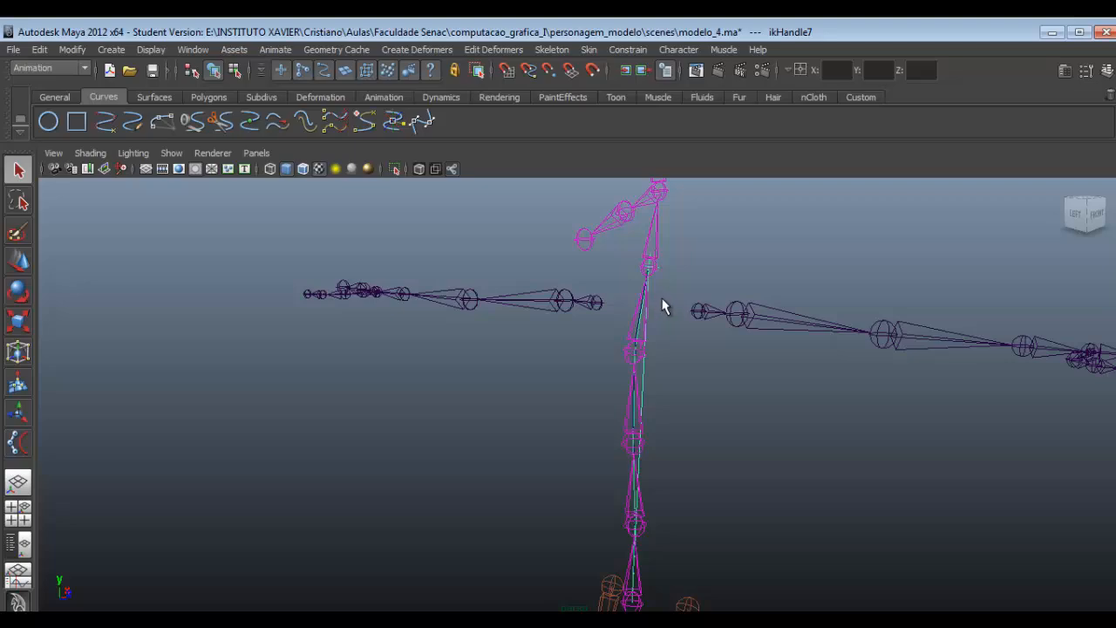
Activate the Move tool and select the spine's IK spline handle.
left_click_drag(662, 305, 466, 361, "alt")
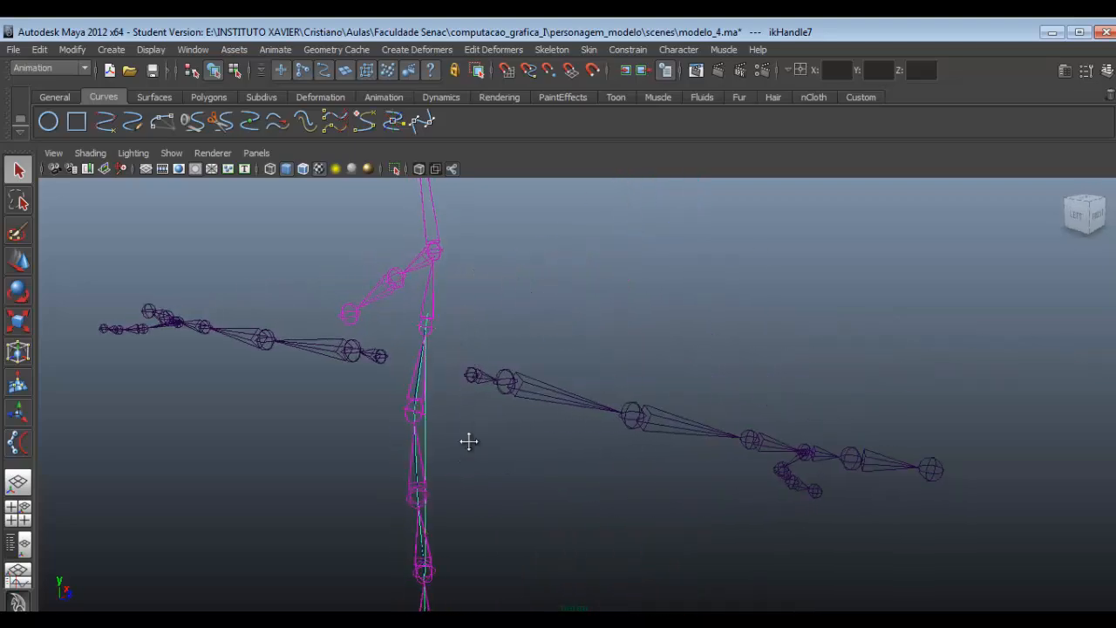
left_click_drag(469, 442, 322, 259, "alt")
key("w")
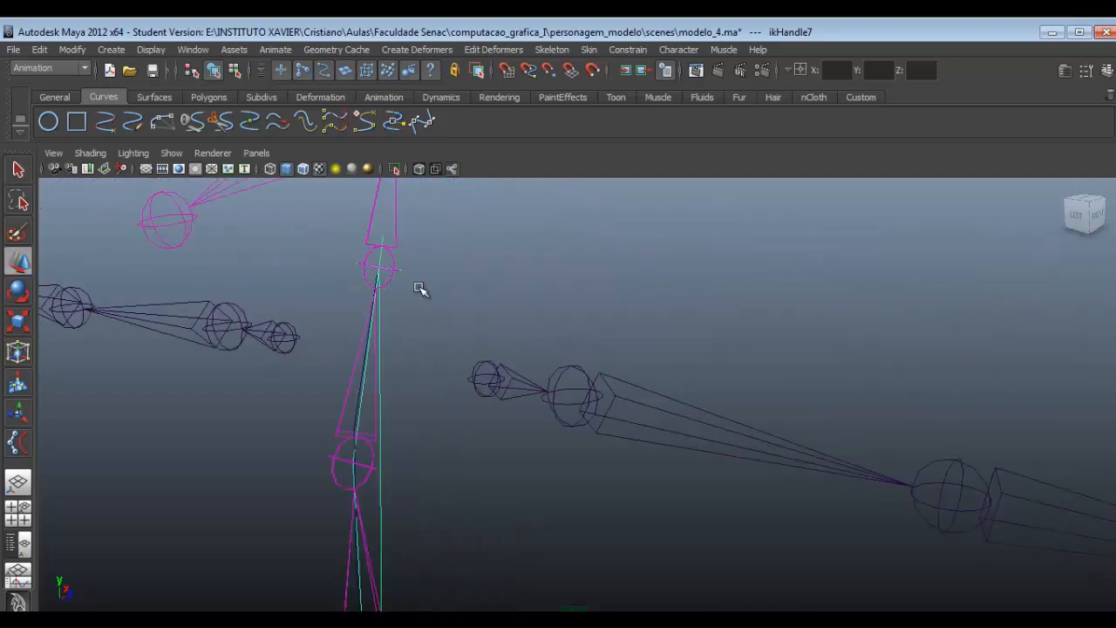
left_click_drag(417, 286, 448, 336, "alt")
left_click_drag(436, 428, 433, 396, "alt")
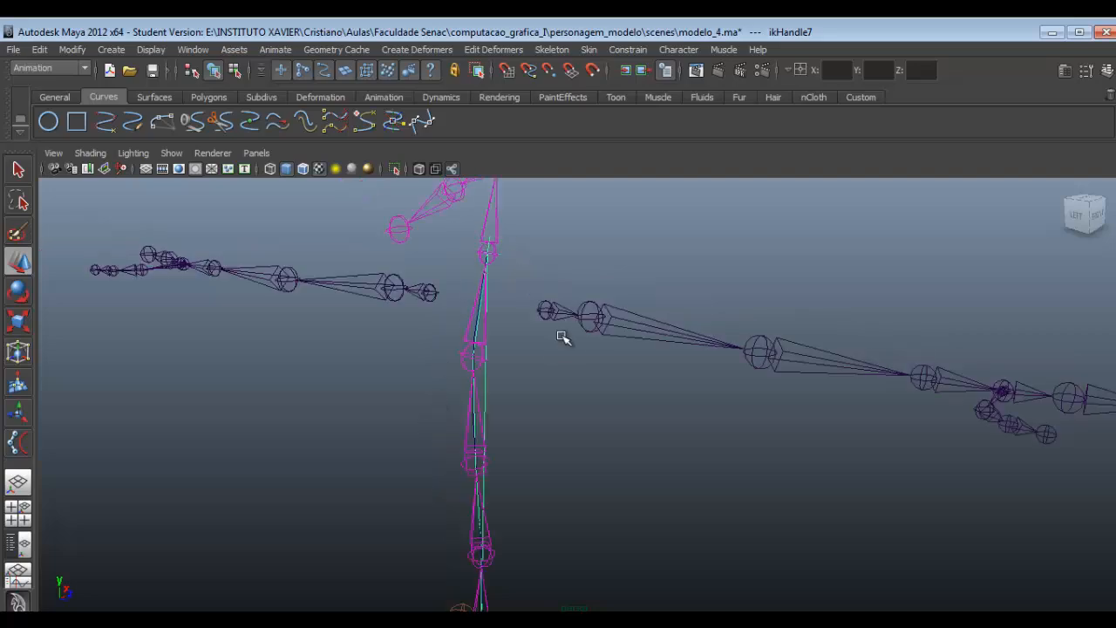
left_click_drag(563, 338, 565, 488, "alt")
left_click_drag(577, 532, 537, 401)
key("ctrl+z")
middle_click_drag(562, 312, 602, 513, "alt")
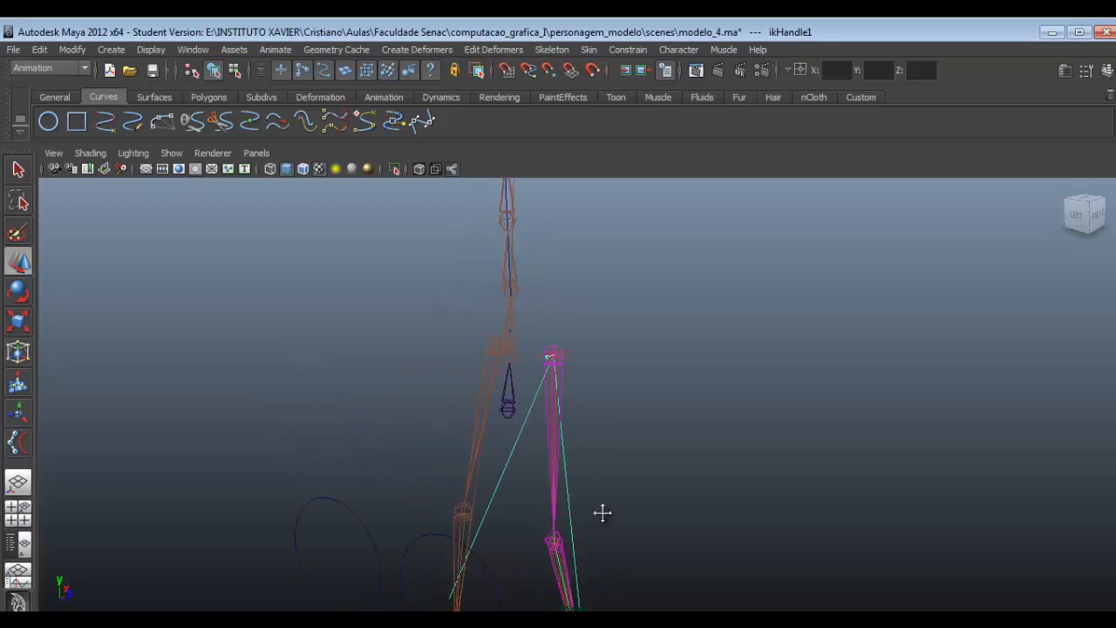
left_click_drag(602, 513, 541, 326, "alt")
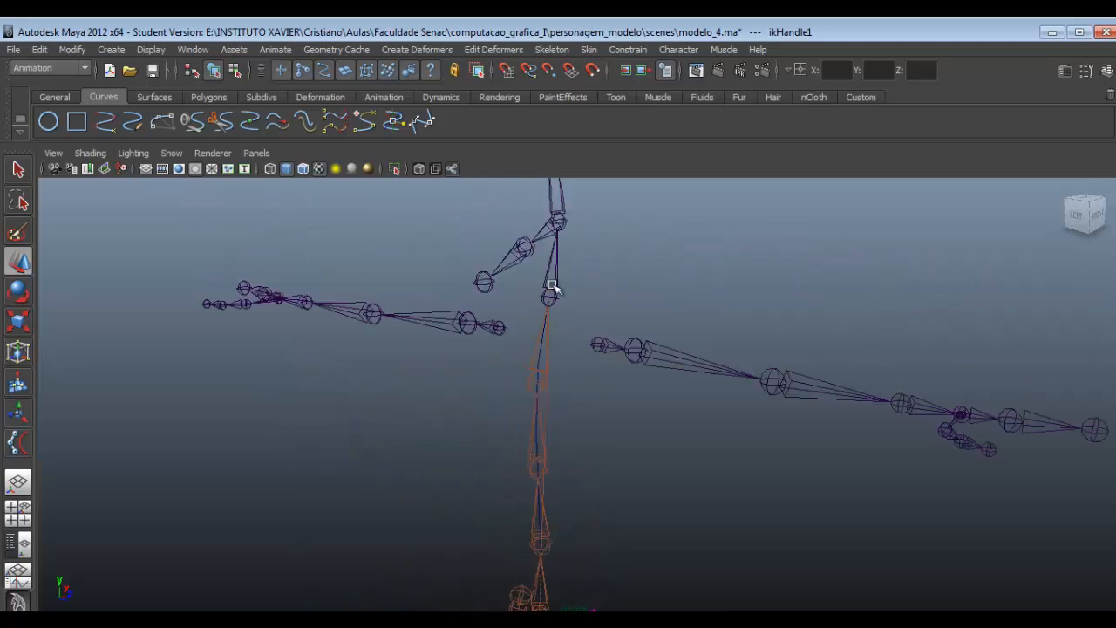
left_click(551, 412)
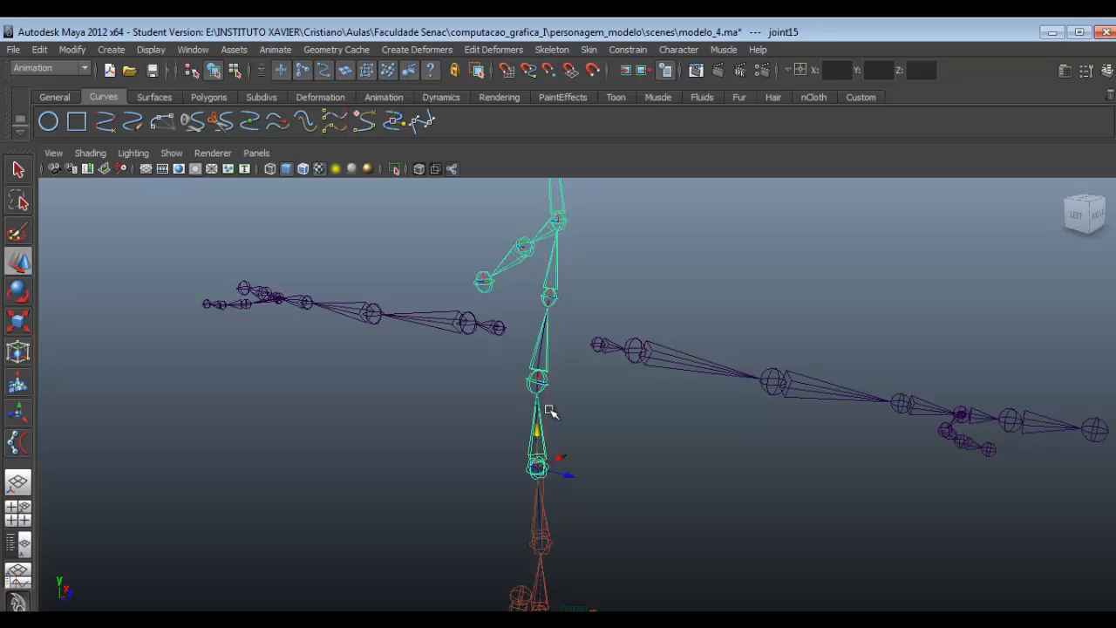
left_click(528, 436)
left_click(564, 311)
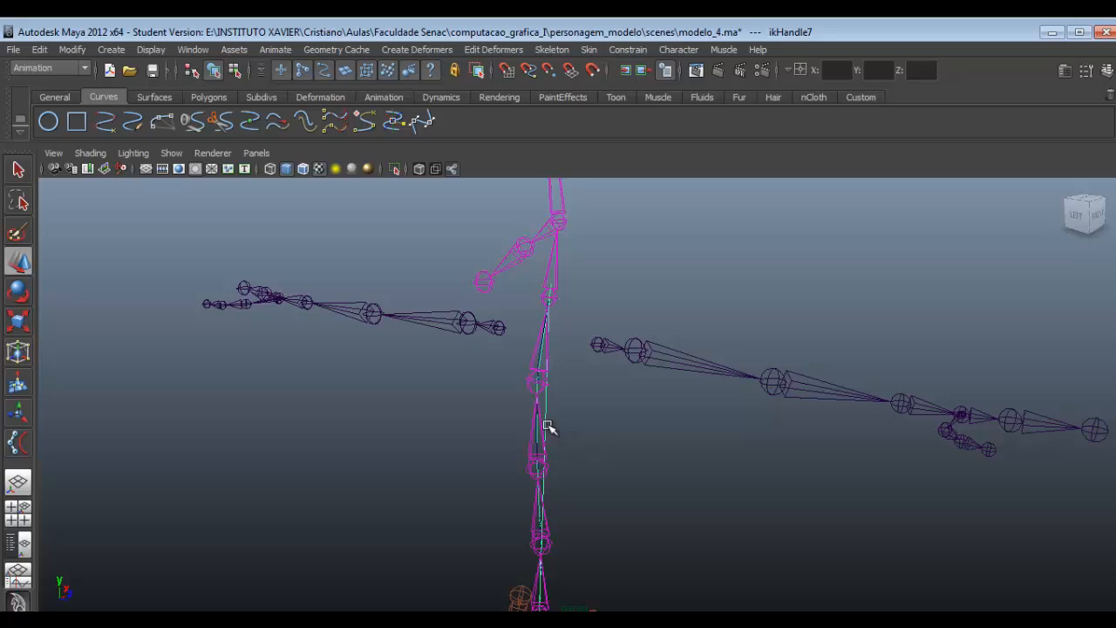
middle_click_drag(548, 416, 514, 385, "alt")
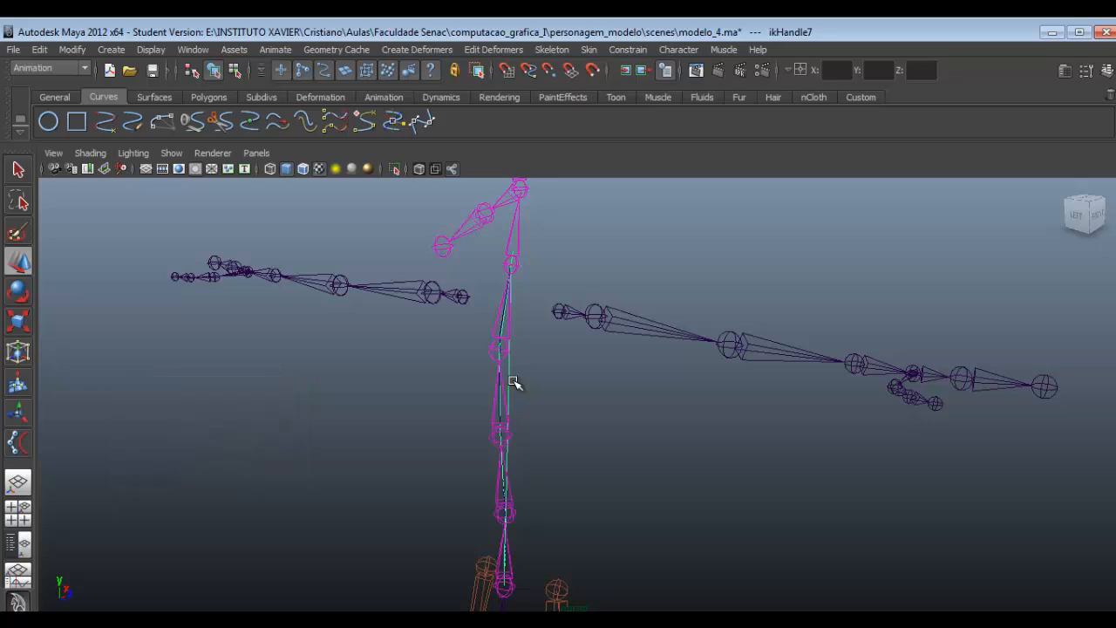
Display the spine curve's control vertices in component mode and select its lower inner vertex followed by its upper inner vertex.
left_click(487, 279)
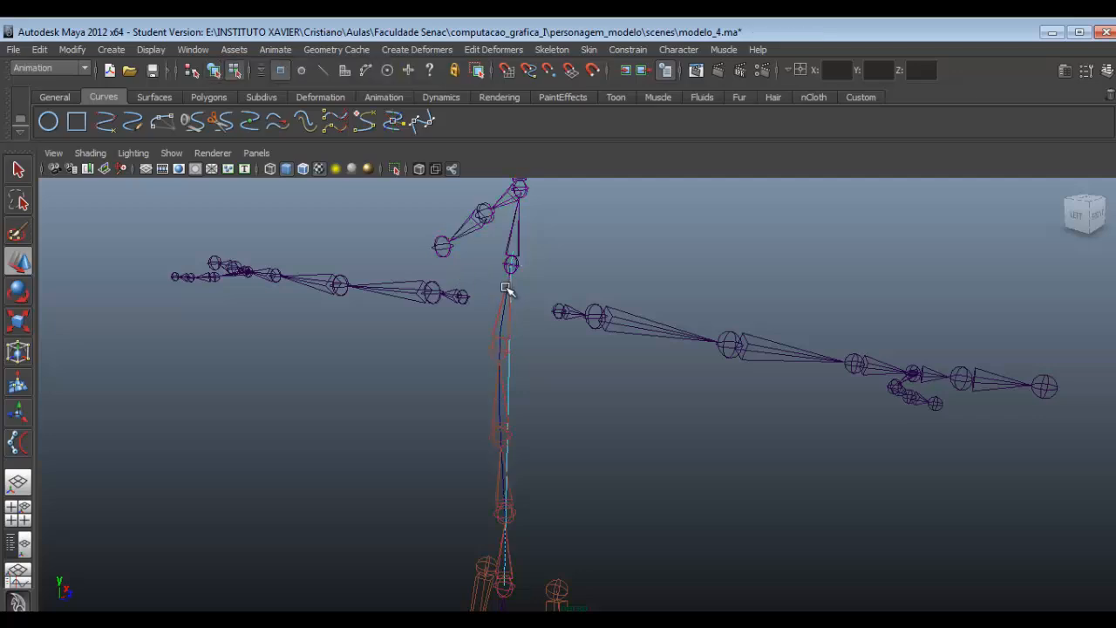
mouse_move(544, 375)
left_mouse_down("alt")
mouse_move(550, 394)
mouse_move(537, 389)
left_mouse_up("alt")
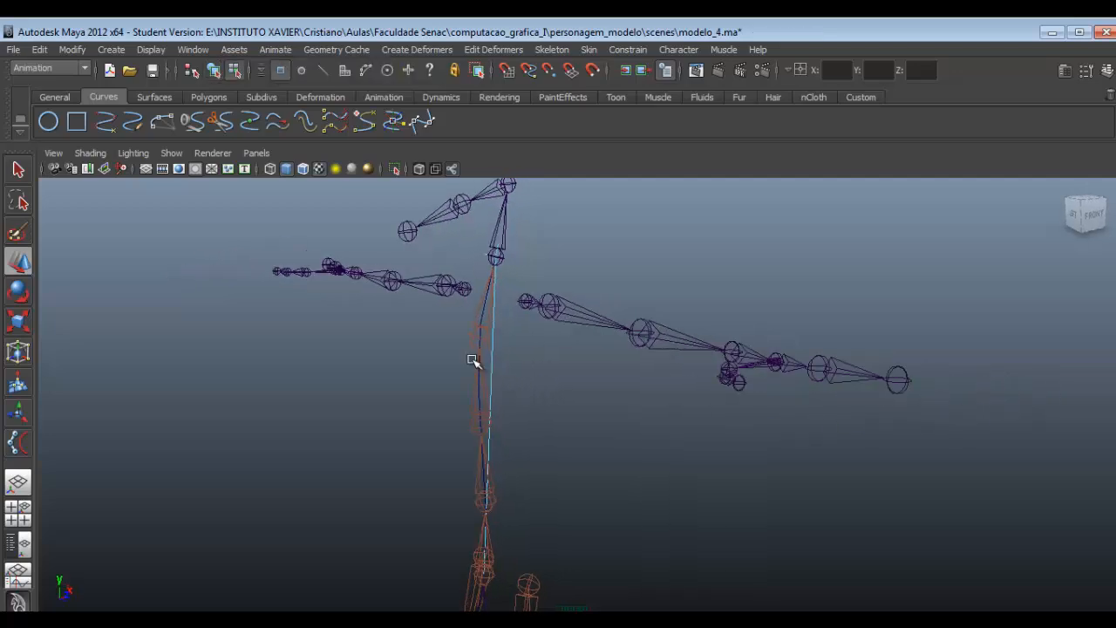
left_click_drag(469, 393, 548, 398, "alt")
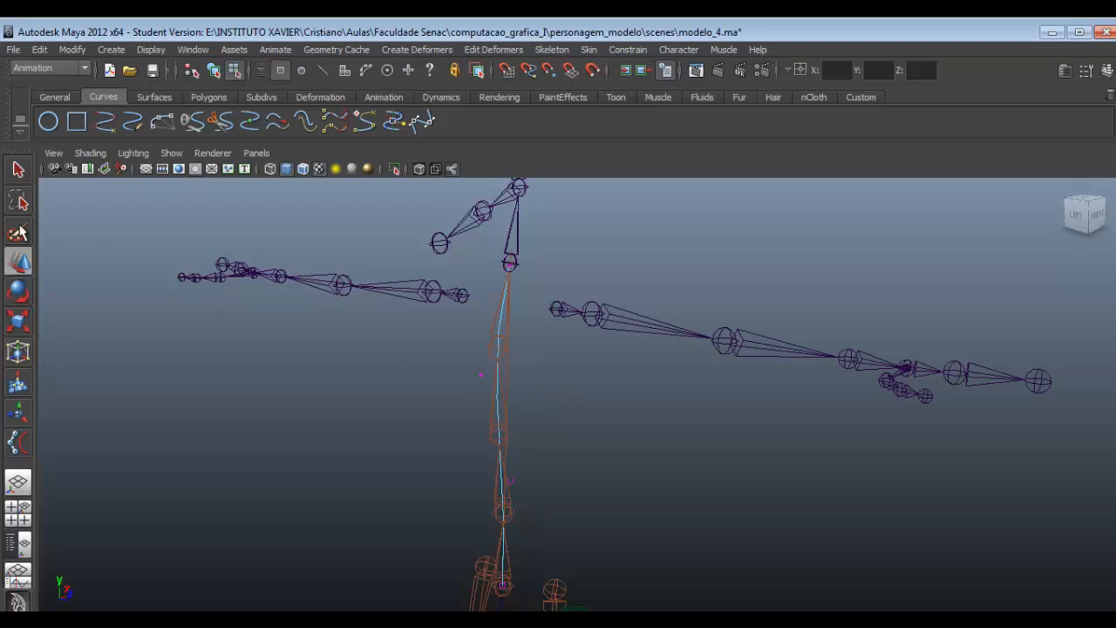
left_click_drag(466, 363, 546, 515)
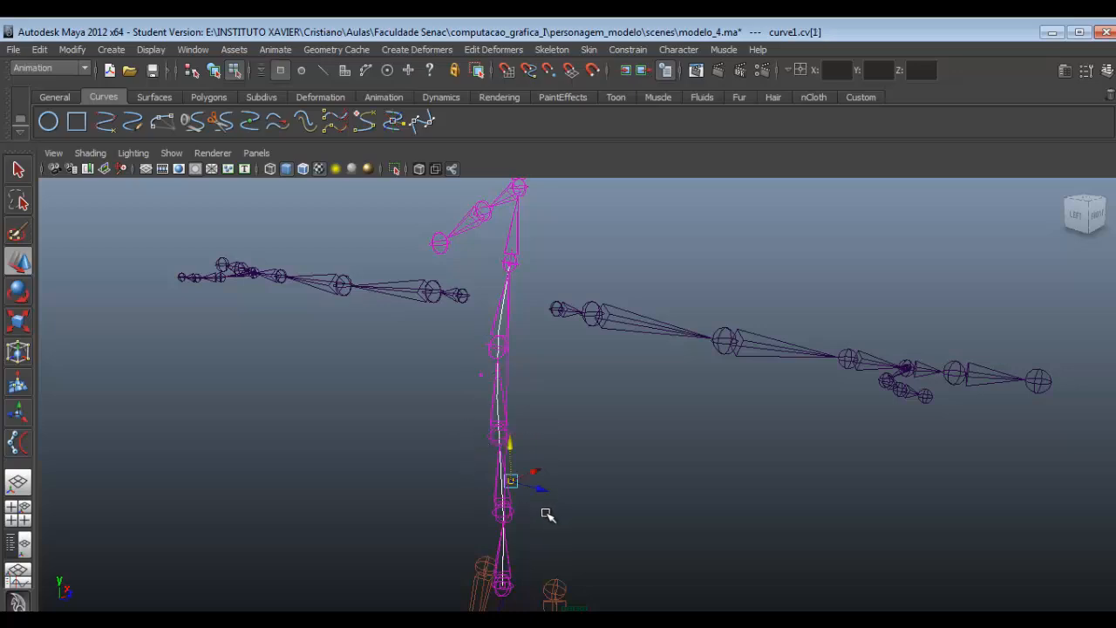
left_click_drag(466, 370, 528, 322)
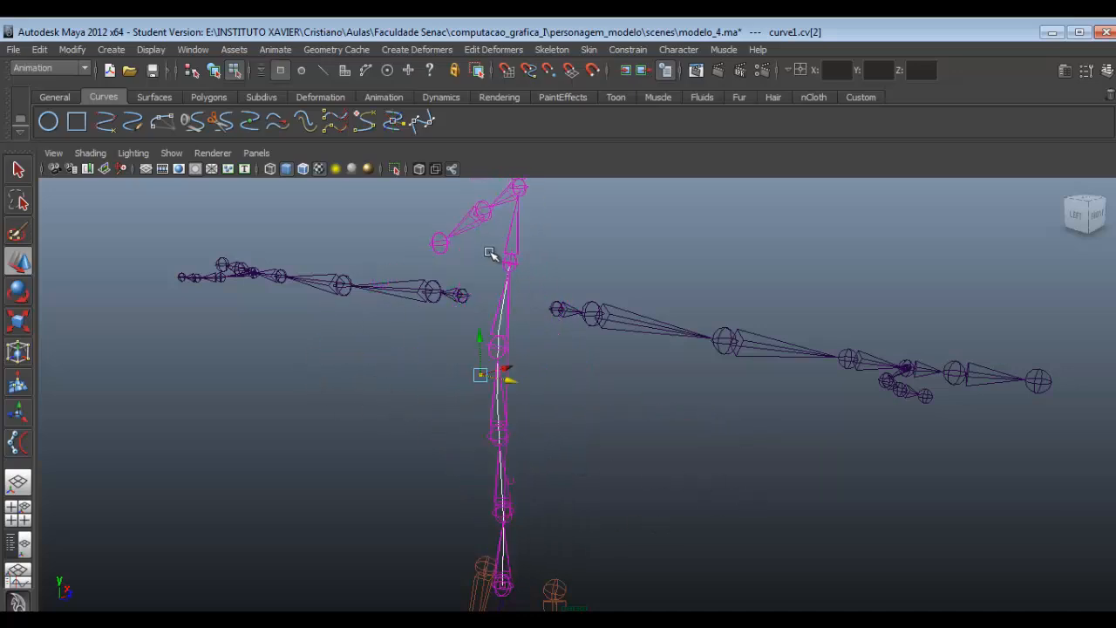
Try moving the control vertex at the neck end of the spine curve, and undo the move.
left_click_drag(496, 252, 533, 281)
left_click(480, 249)
left_click_drag(480, 249, 212, 353)
key("ctrl+z")
Try moving the lower inner control vertex of the spine curve, and undo each move.
left_click_drag(456, 474, 567, 531)
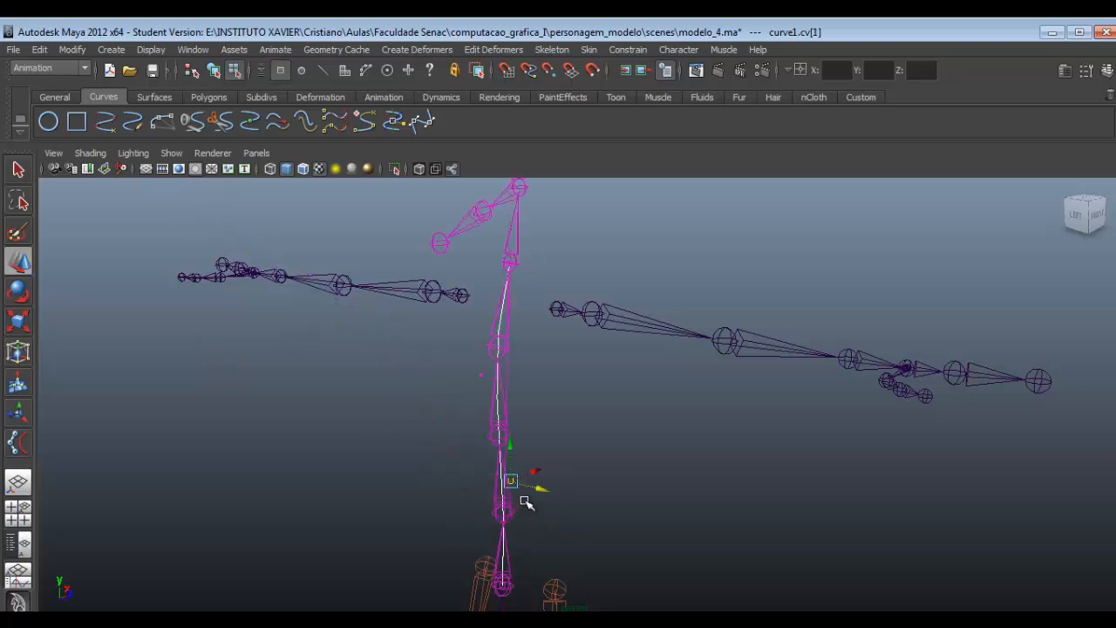
left_click_drag(532, 490, 523, 561)
key("ctrl+z")
left_click_drag(417, 552, 234, 467)
key("ctrl+z")
Examine the upper inner control vertex of the spine curve from several angles.
left_click_drag(528, 448, 486, 380, "alt")
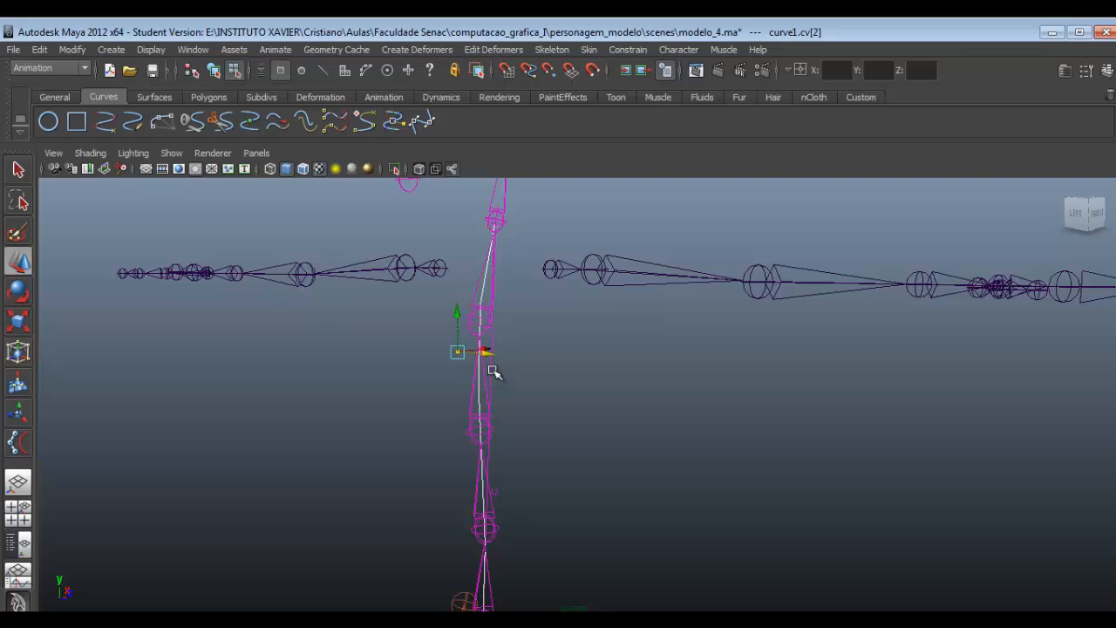
middle_click_drag(493, 372, 494, 373)
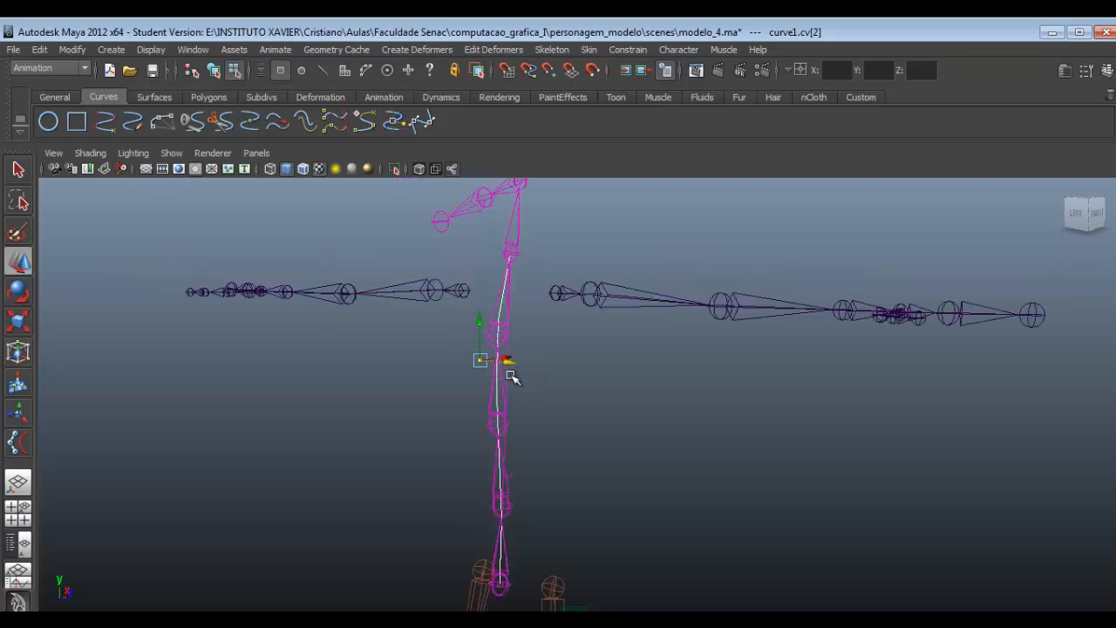
middle_click_drag(475, 361, 502, 369)
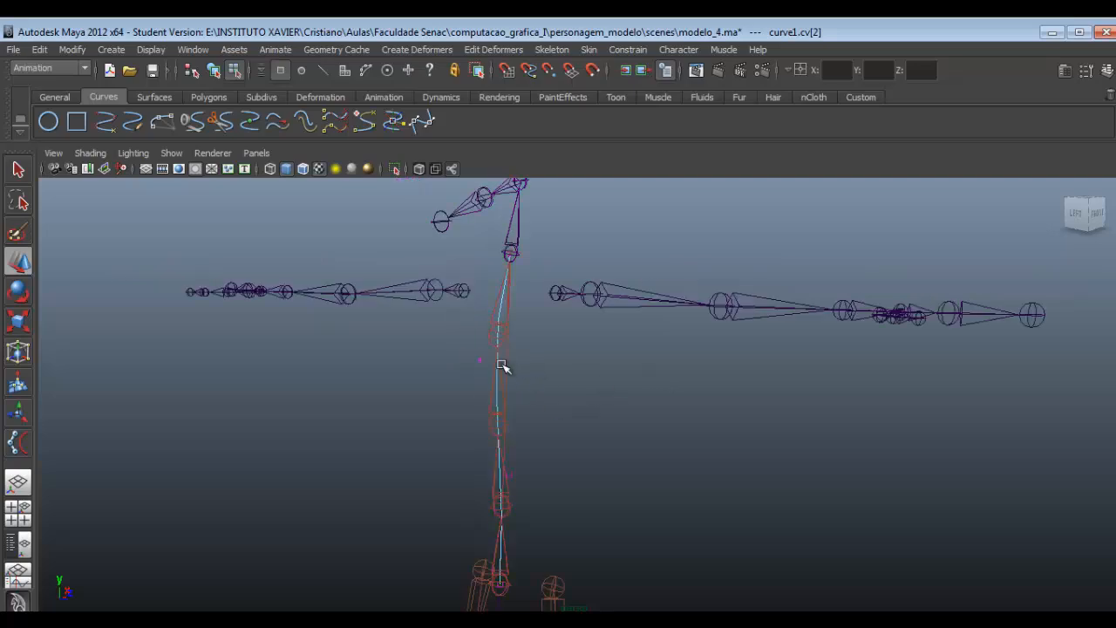
key("ctrl+z")
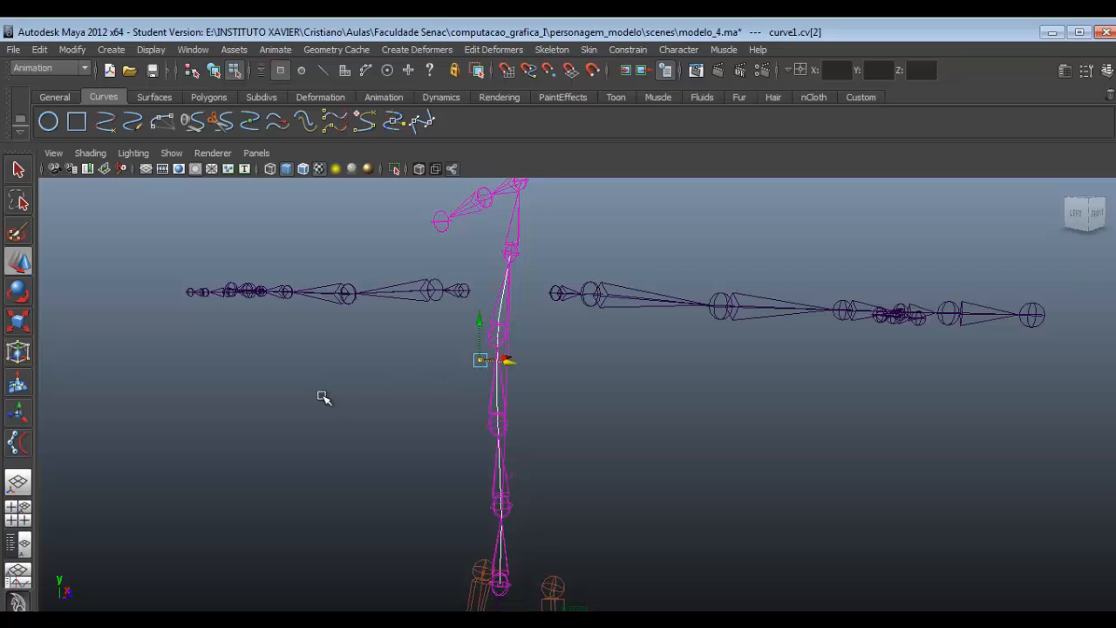
left_click_drag(135, 234, 122, 228, "alt")
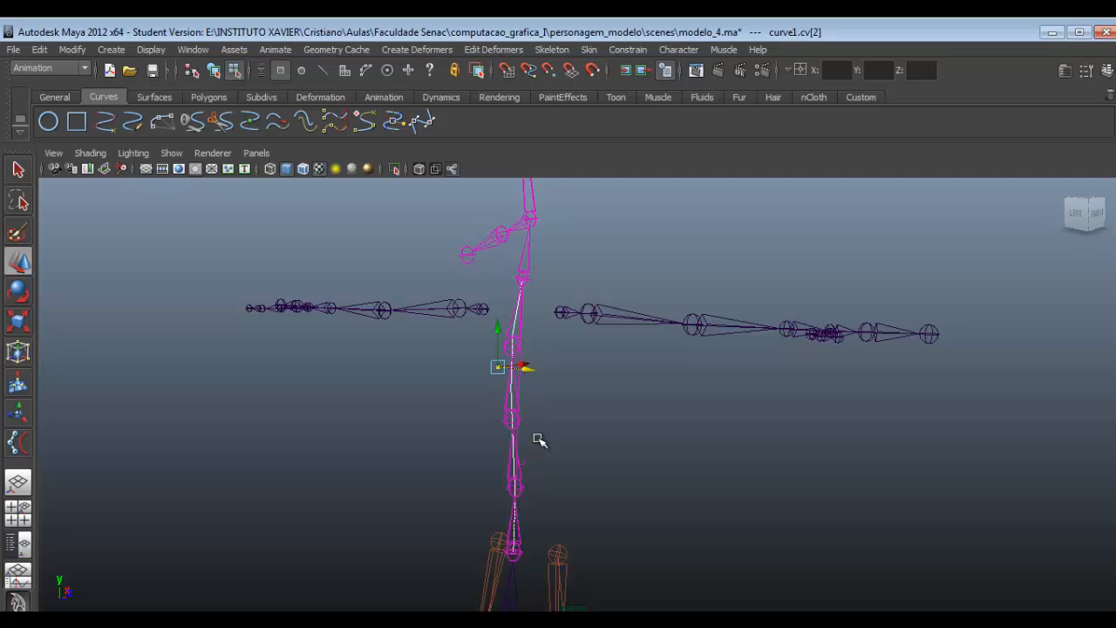
scroll(492, 429, "down", 1)
scroll(496, 430, "up", 1)
left_click_drag(542, 480, 637, 346, "alt")
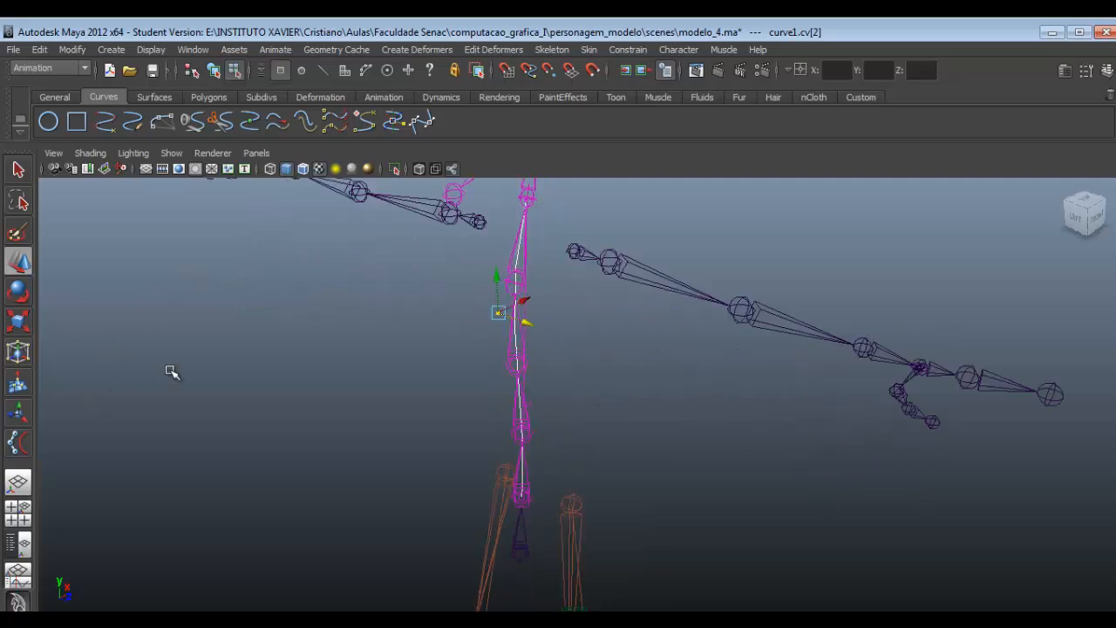
Switch to the Outliner and perspective layout and hide the polygon geometry in its perspective view.
left_click(29, 547)
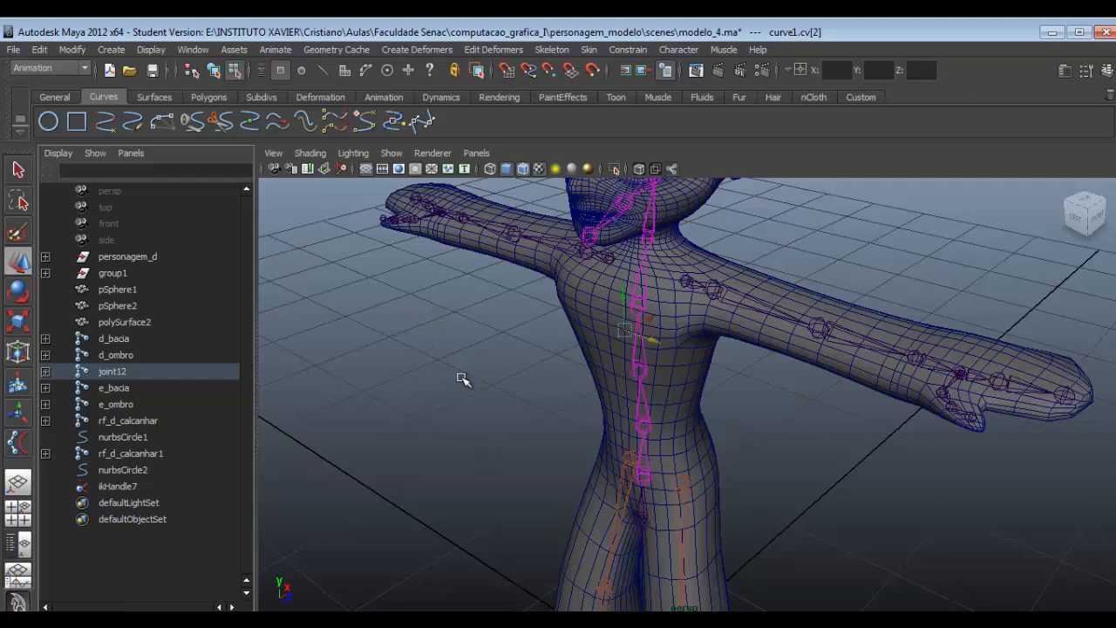
left_click(388, 155)
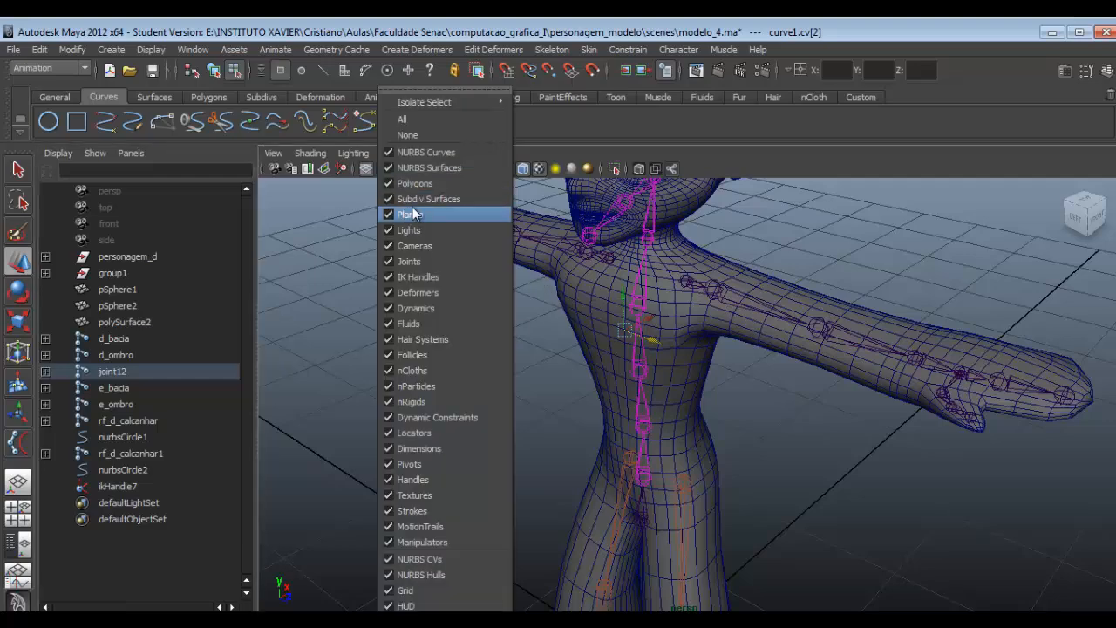
left_click(416, 181)
left_click_drag(449, 291, 610, 343, "alt")
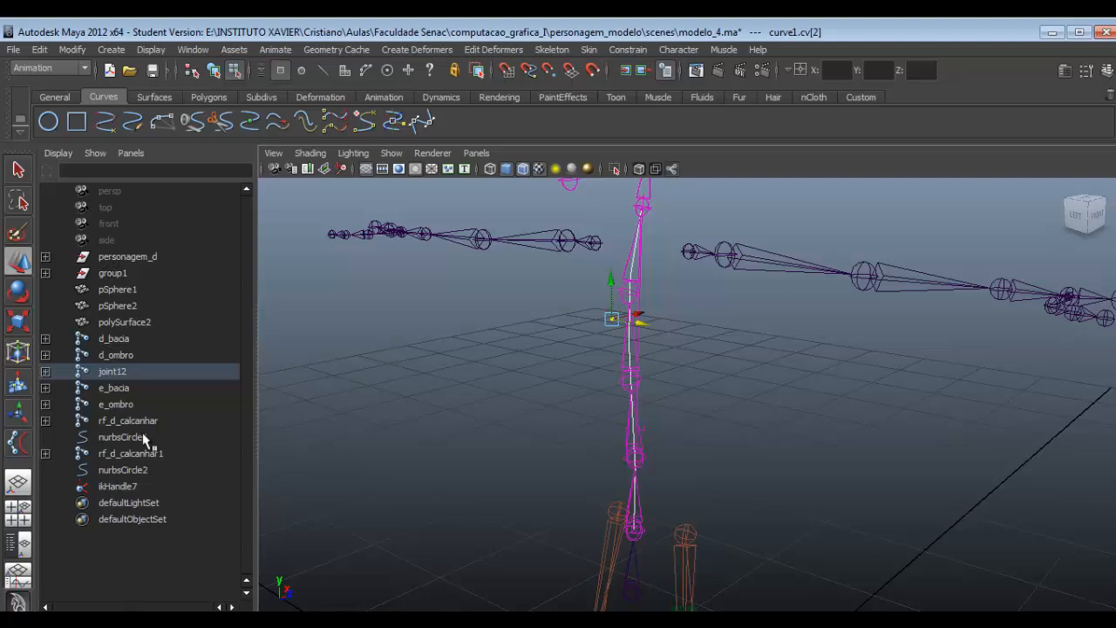
left_click_drag(607, 316, 547, 357, "alt")
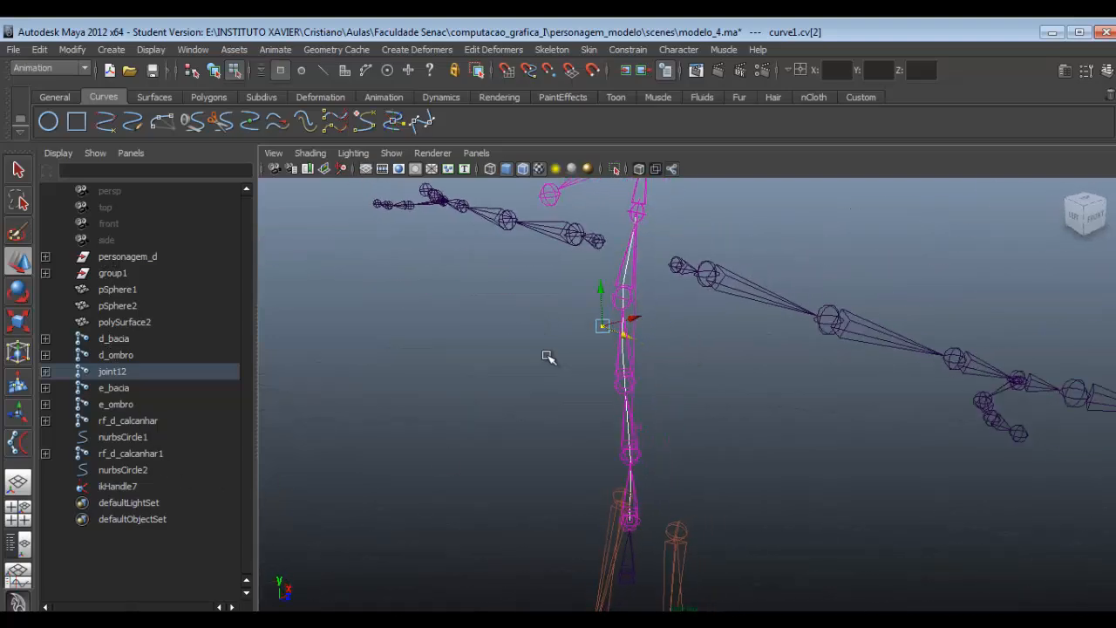
Create cluster handles on all control vertices of the spine curve with the Cluster Curve command from the Surfaces menu set.
left_click(638, 425)
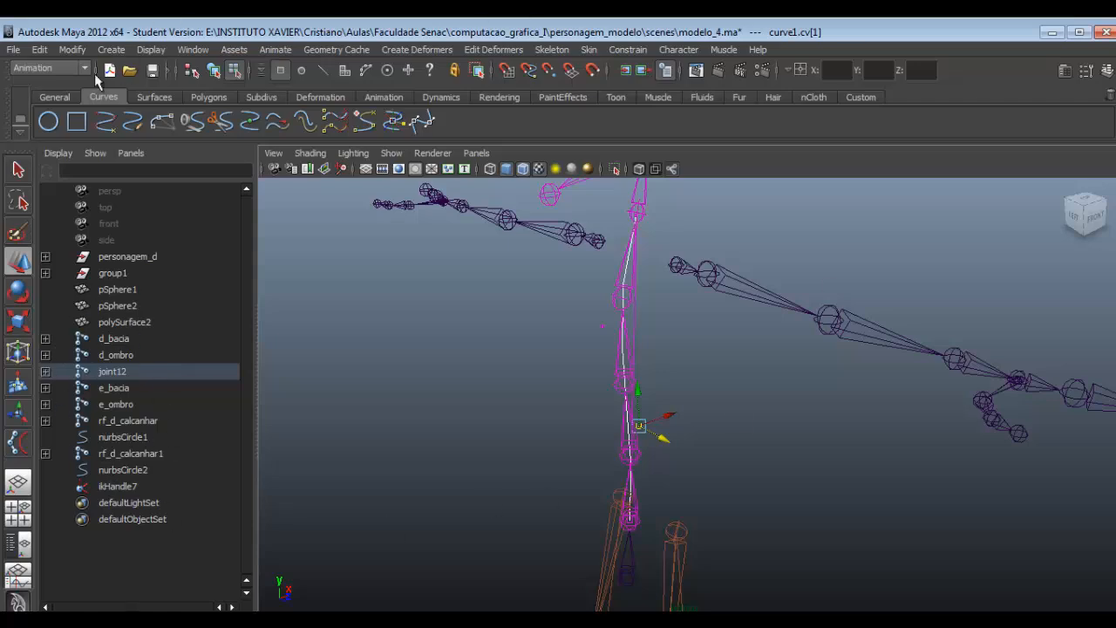
left_click(66, 68)
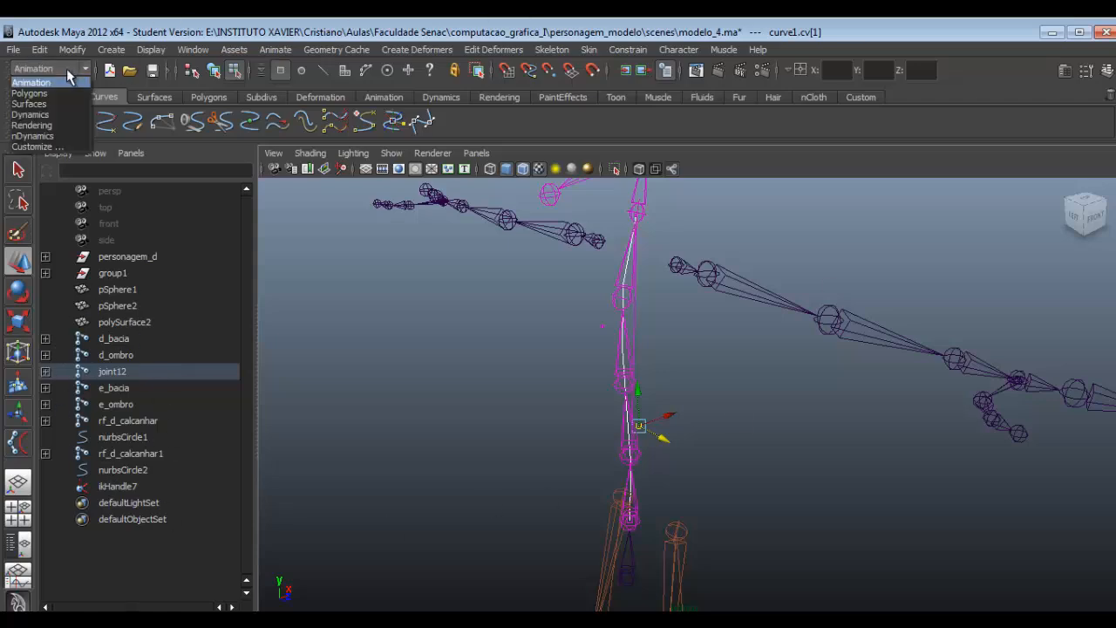
left_click(30, 104)
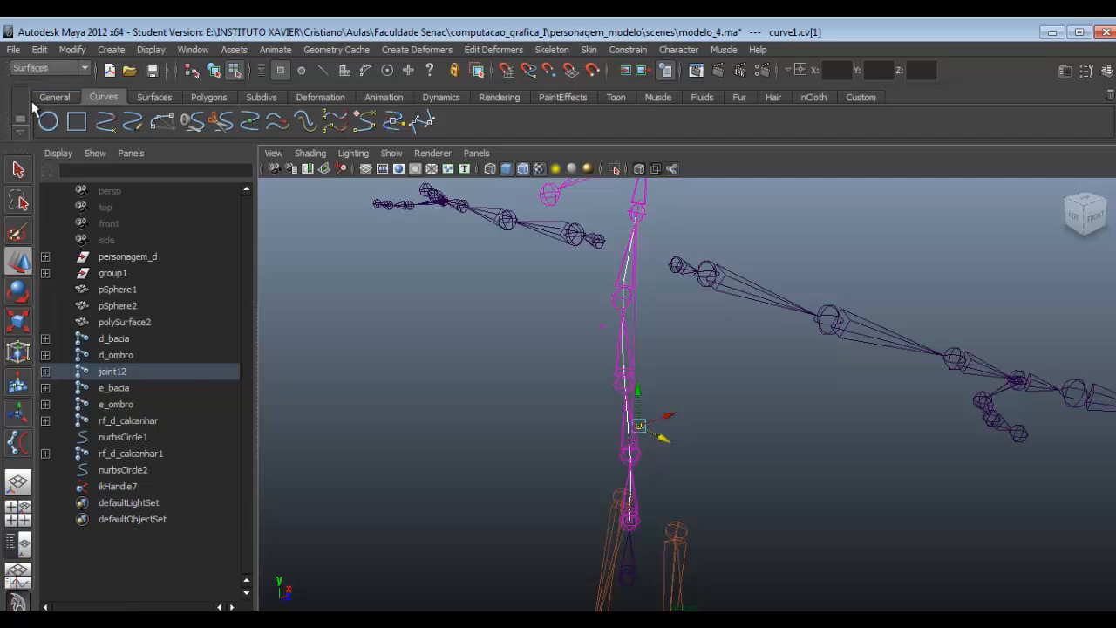
left_click(281, 50)
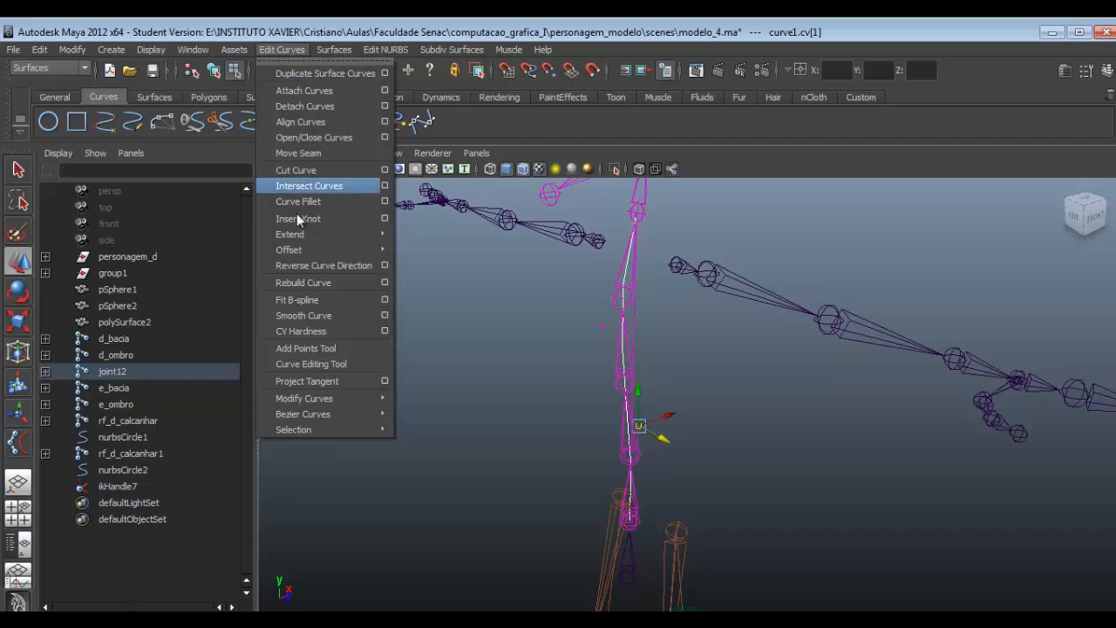
mouse_move(322, 428)
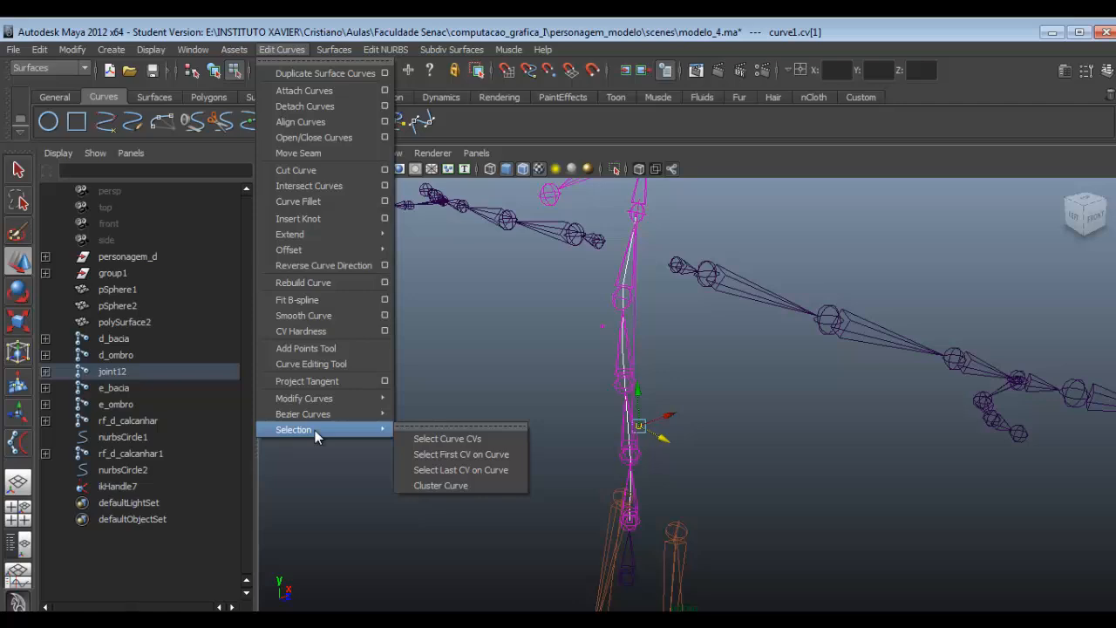
left_click(444, 484)
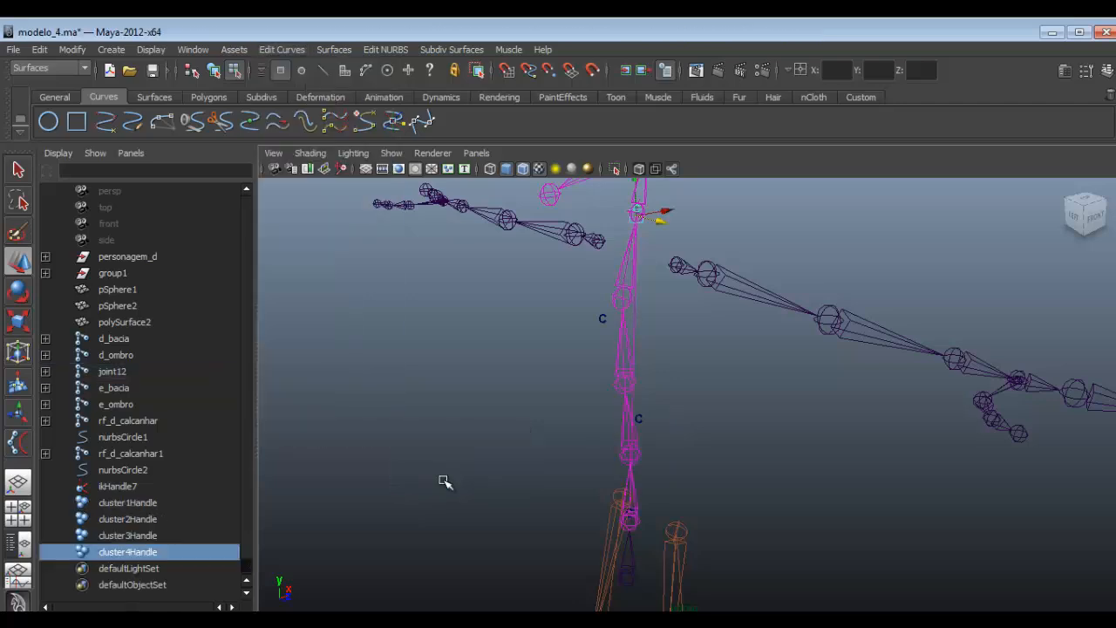
Check which control vertex of the spine curve each of the four cluster handles, cluster1Handle to cluster4Handle, belongs to.
left_click(119, 505)
left_click(125, 522)
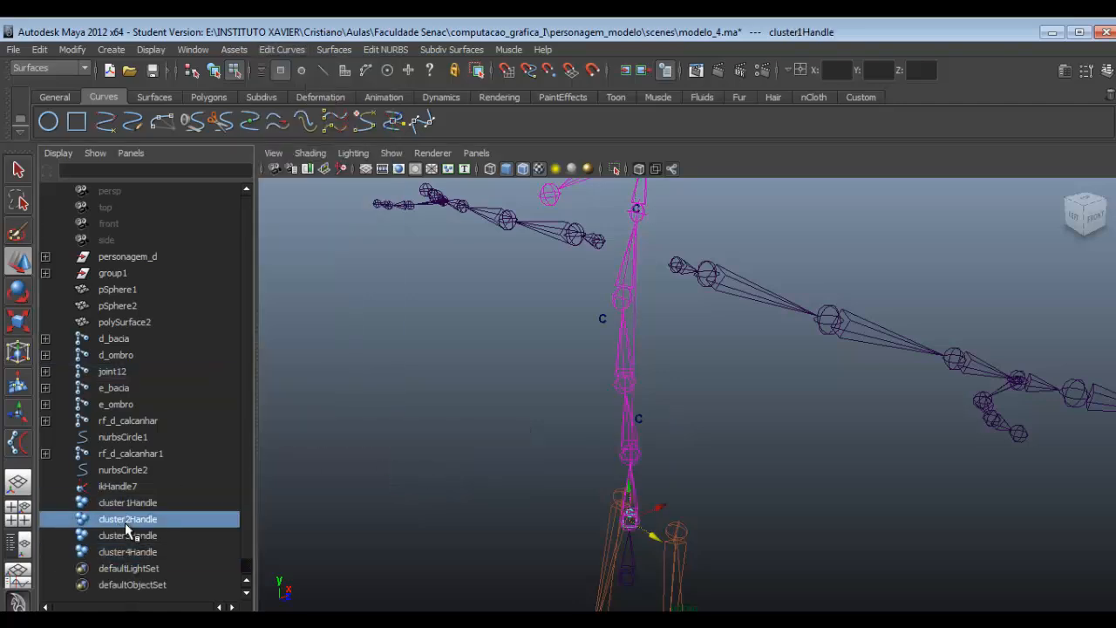
left_click(131, 535)
left_click(137, 556)
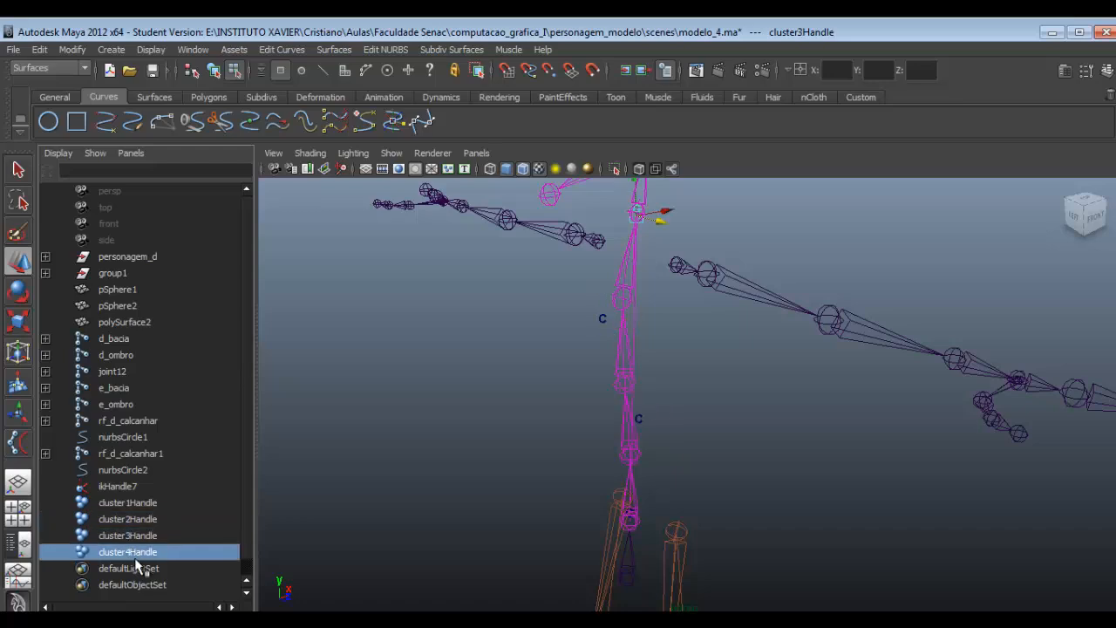
double_click(125, 503)
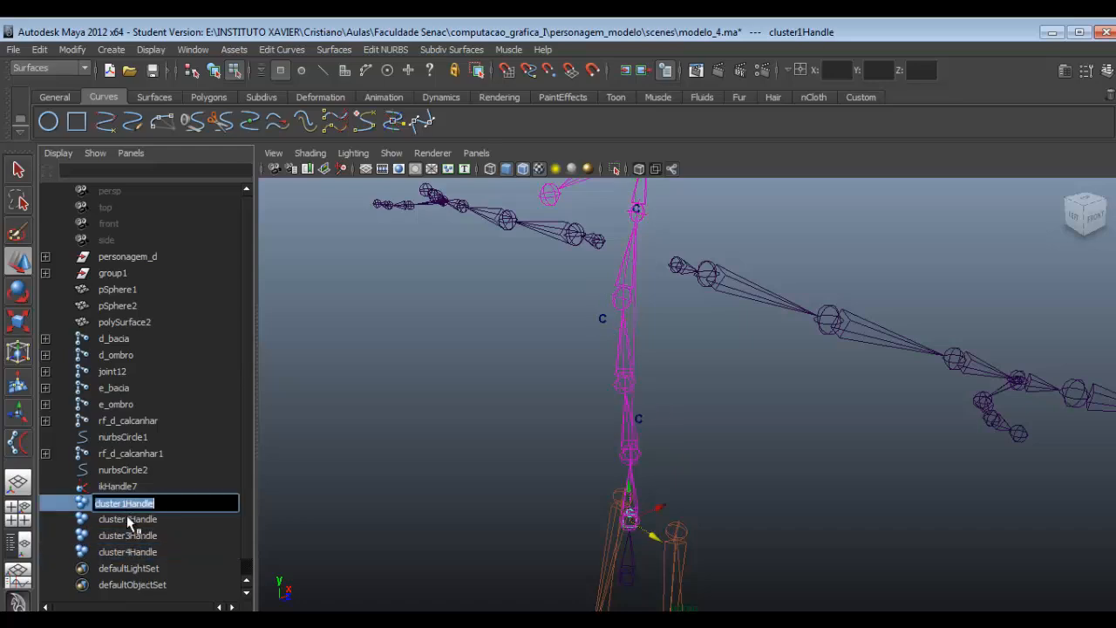
double_click(128, 519)
double_click(134, 537)
double_click(135, 553)
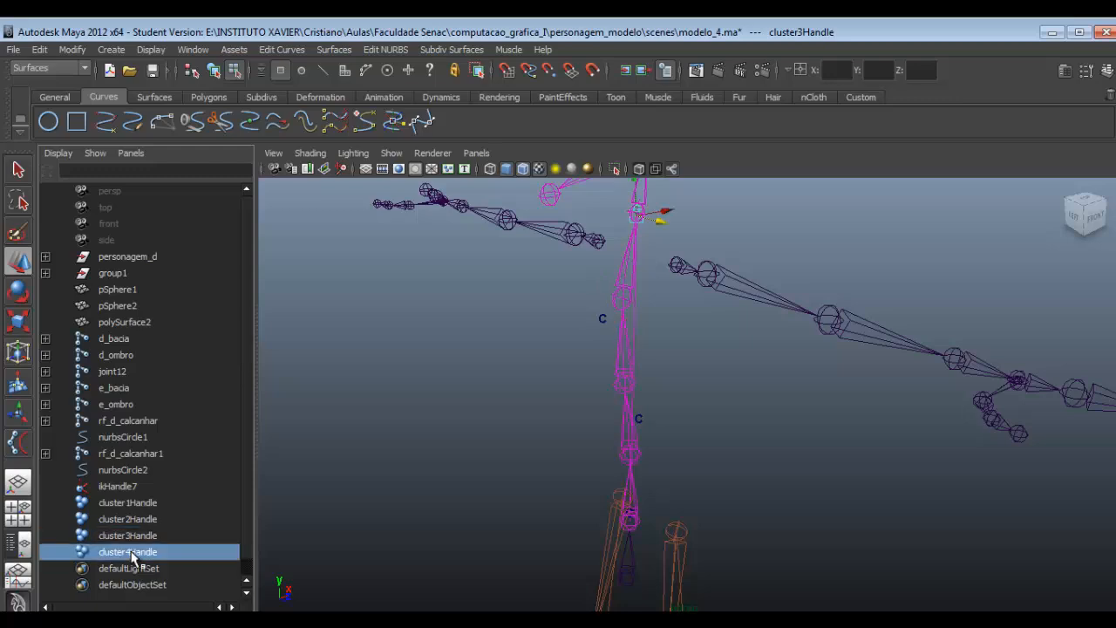
Examine the two inner control vertices of the spine curve beside their cluster handles.
left_click_drag(591, 321, 666, 361)
left_click(643, 344)
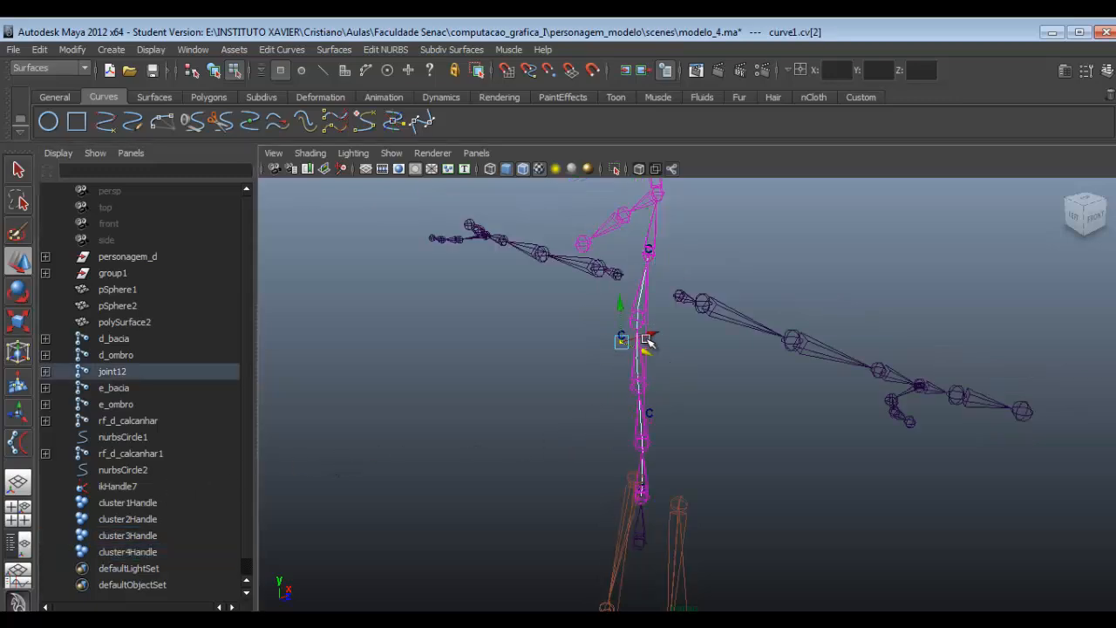
scroll(566, 298, "up", 5)
left_click_drag(558, 279, 484, 349)
scroll(591, 377, "down", 5)
key("ctrl+z")
key("Left")
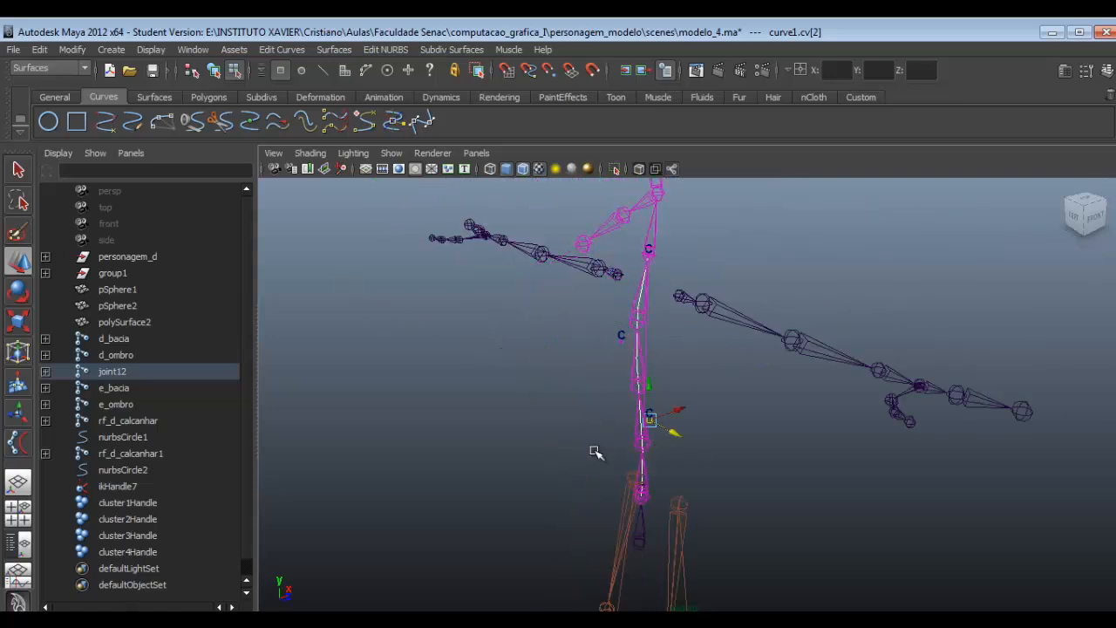
left_click_drag(587, 399, 550, 375, "alt")
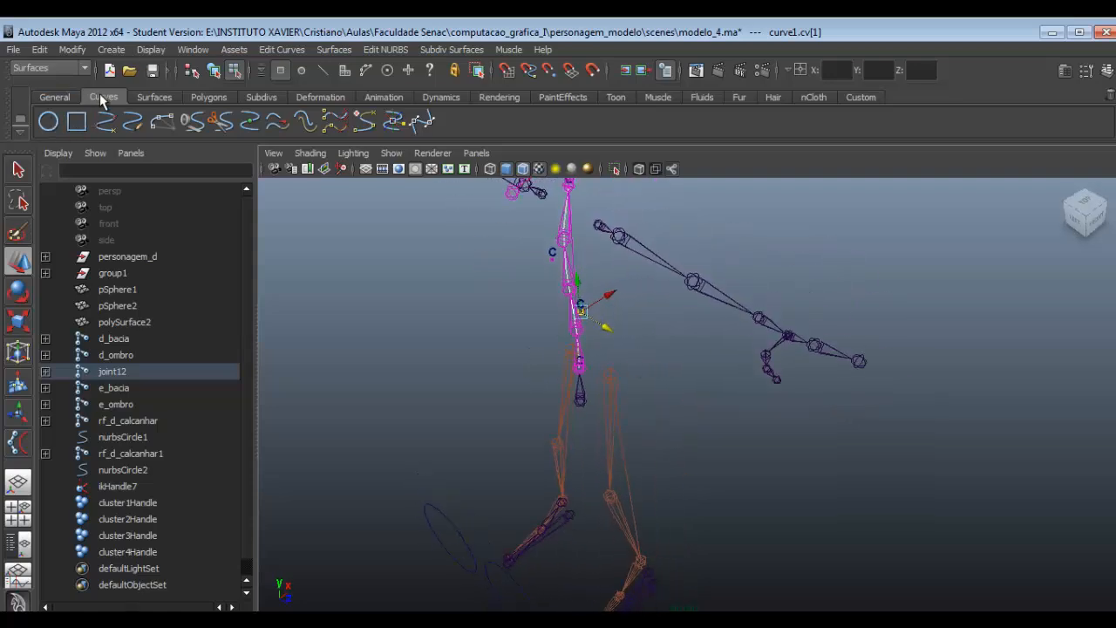
Draw a NURBS circle on the grid and raise it to the hips at the base of the spine.
left_click(50, 123)
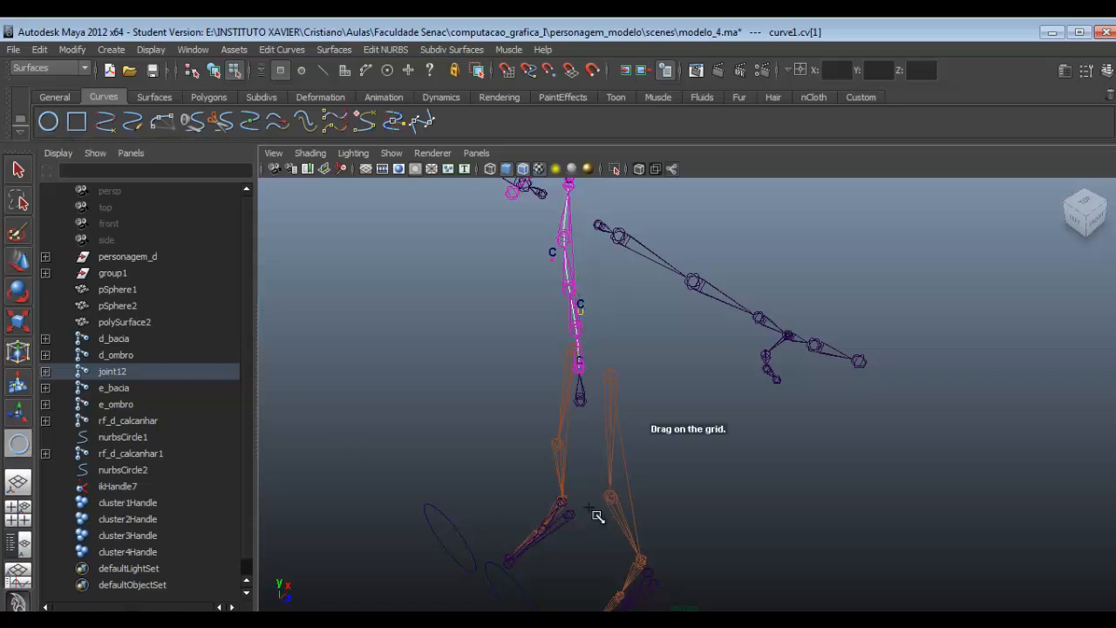
left_click_drag(593, 514, 671, 567)
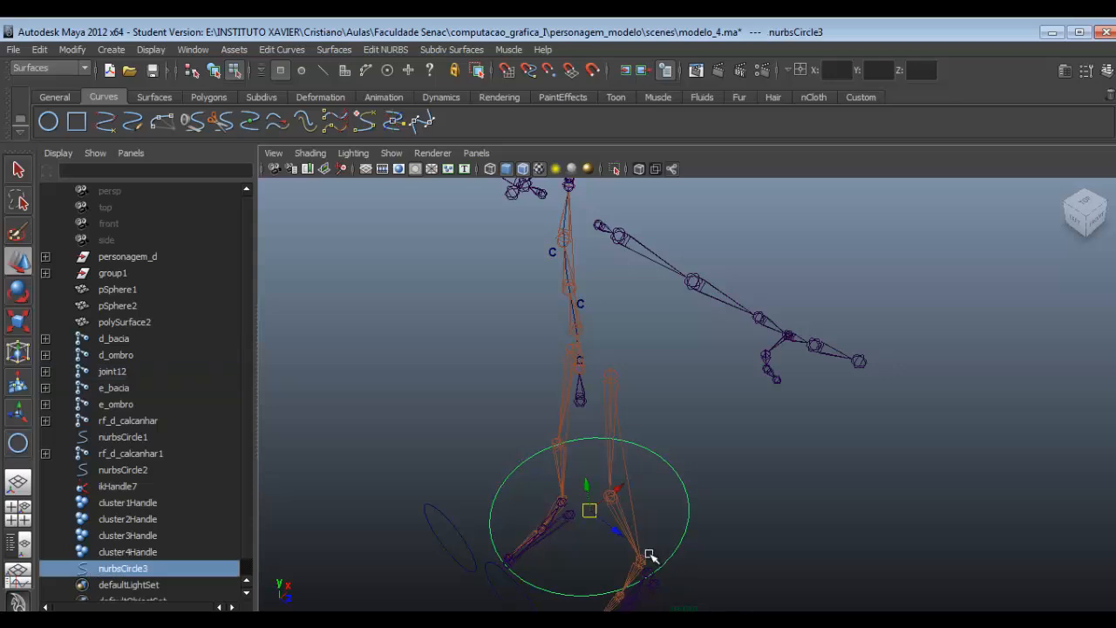
left_click_drag(616, 523, 606, 557, "alt")
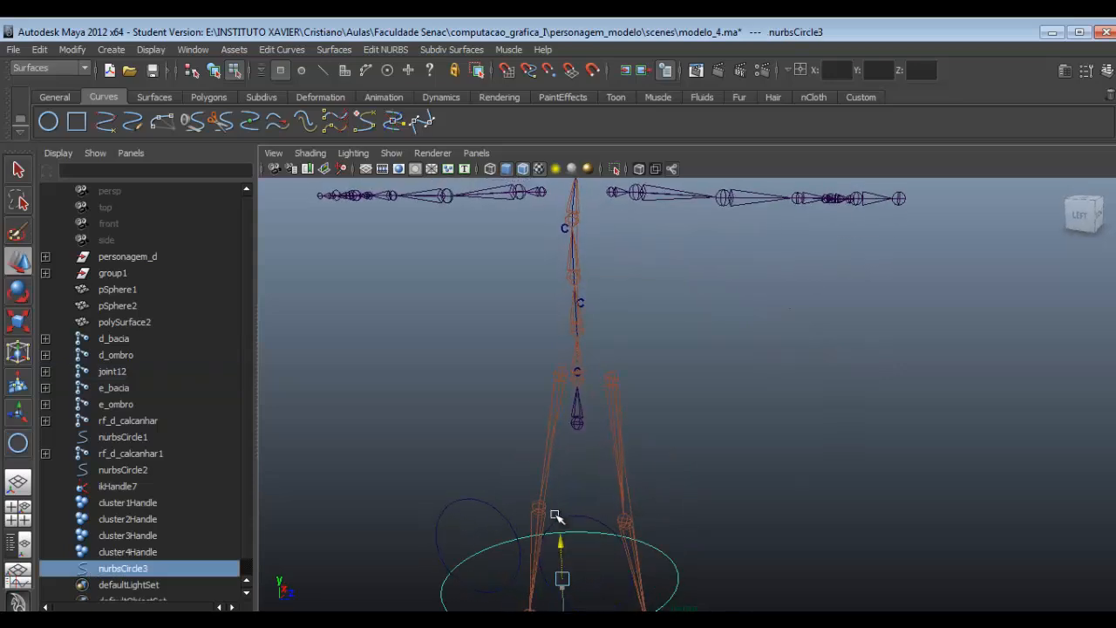
left_click_drag(558, 515, 587, 364)
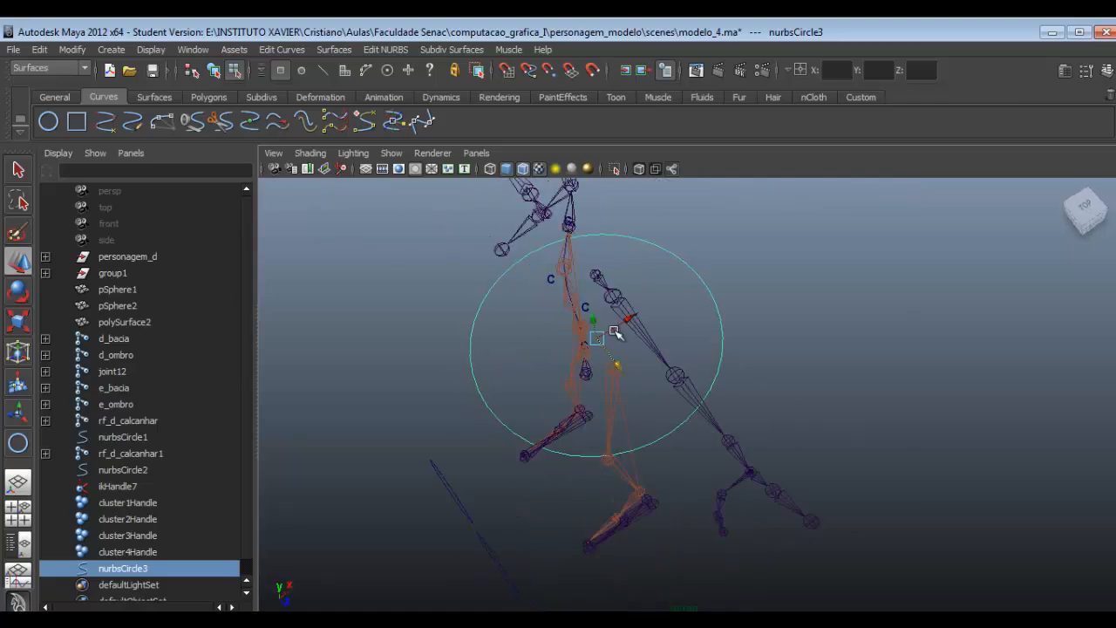
left_click_drag(611, 327, 681, 328, "alt")
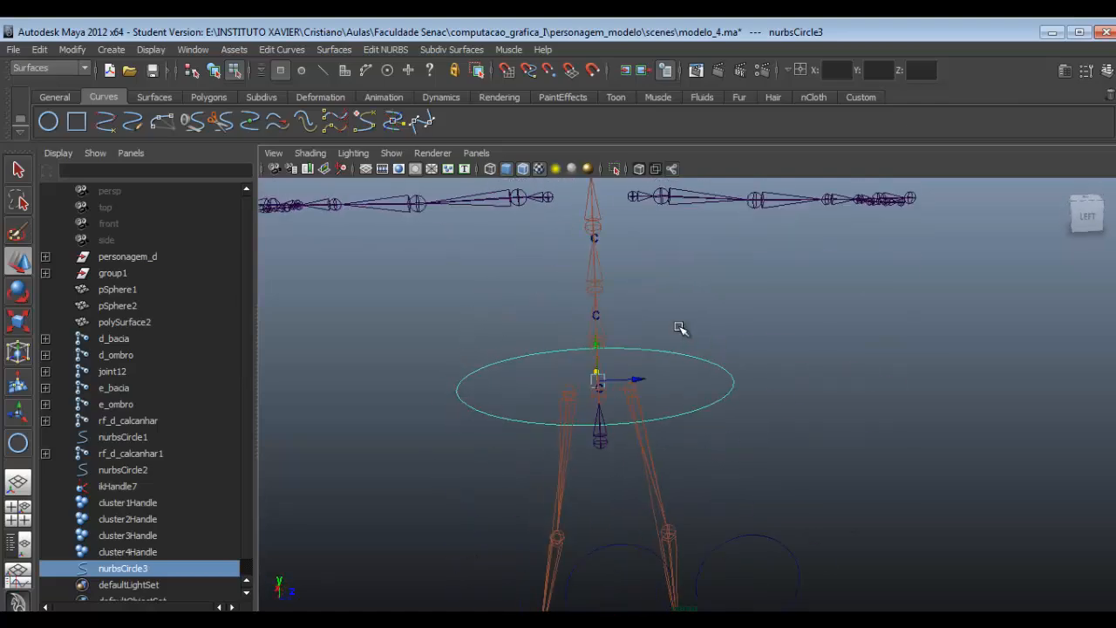
Scale the hip circle down slightly and position it around the base of the spine.
key("r")
left_click_drag(598, 380, 571, 399)
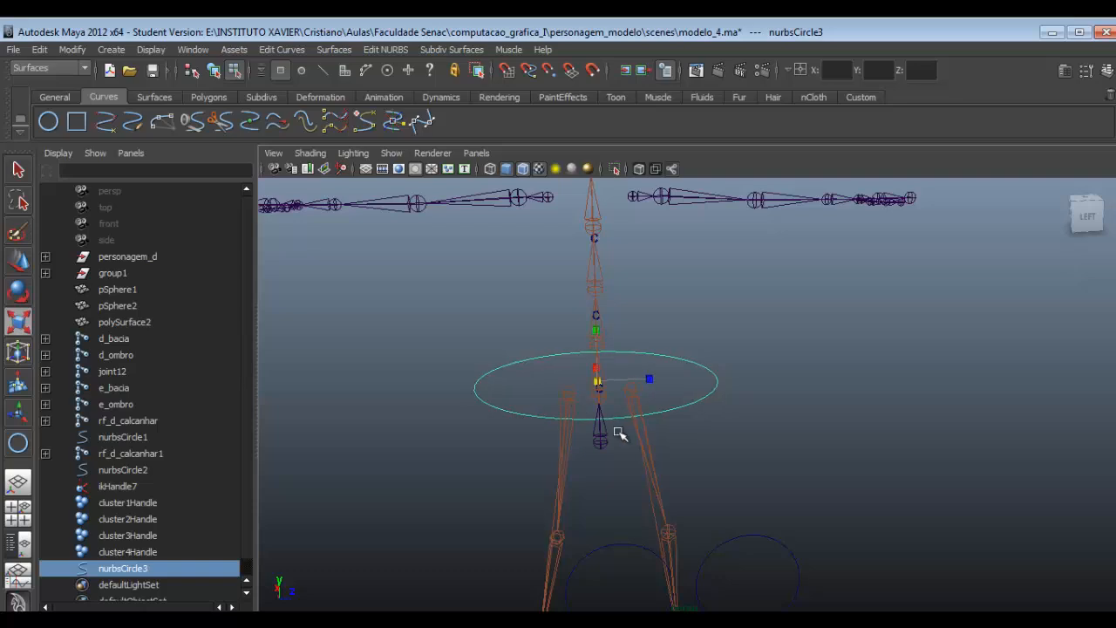
key("q")
key("w")
left_click_drag(633, 382, 700, 346, "alt")
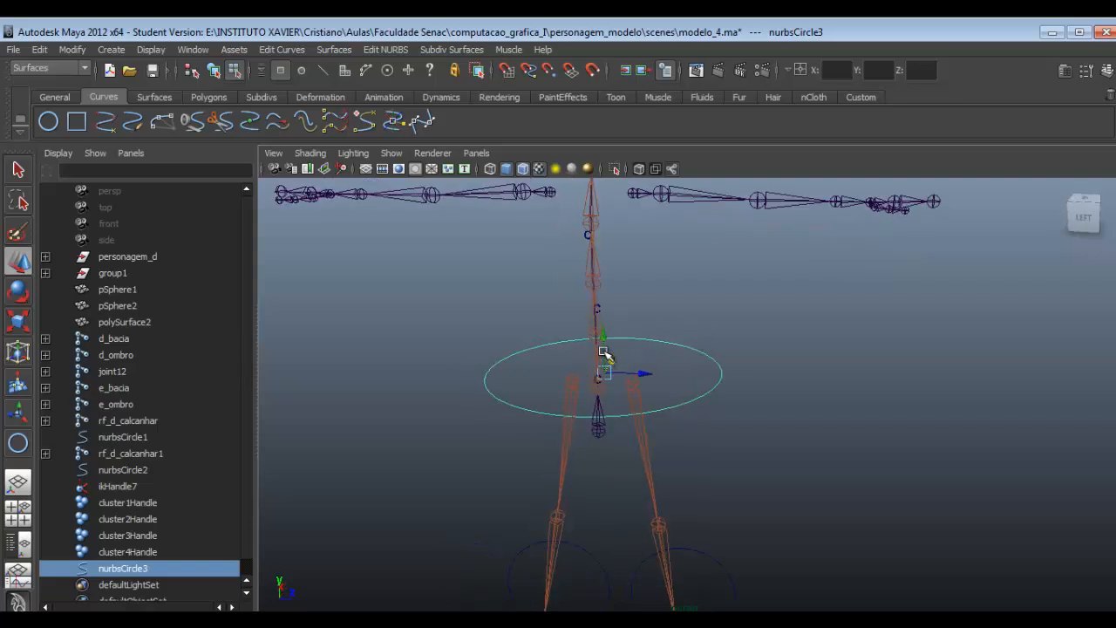
left_click_drag(744, 369, 730, 358, "alt")
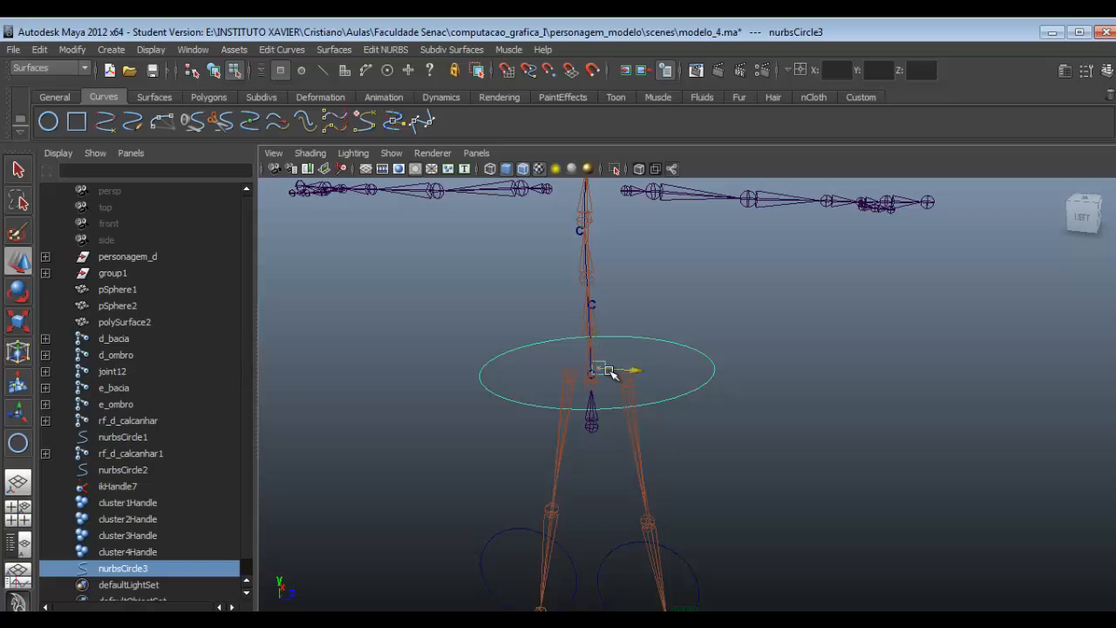
left_click_drag(588, 383, 528, 449, "alt")
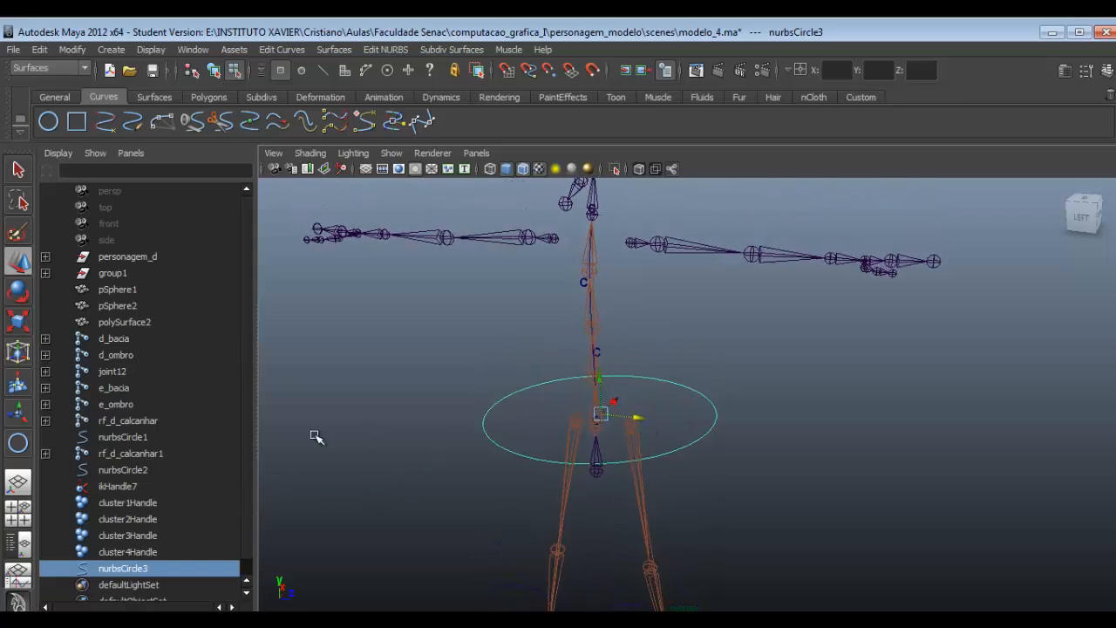
left_click(148, 501)
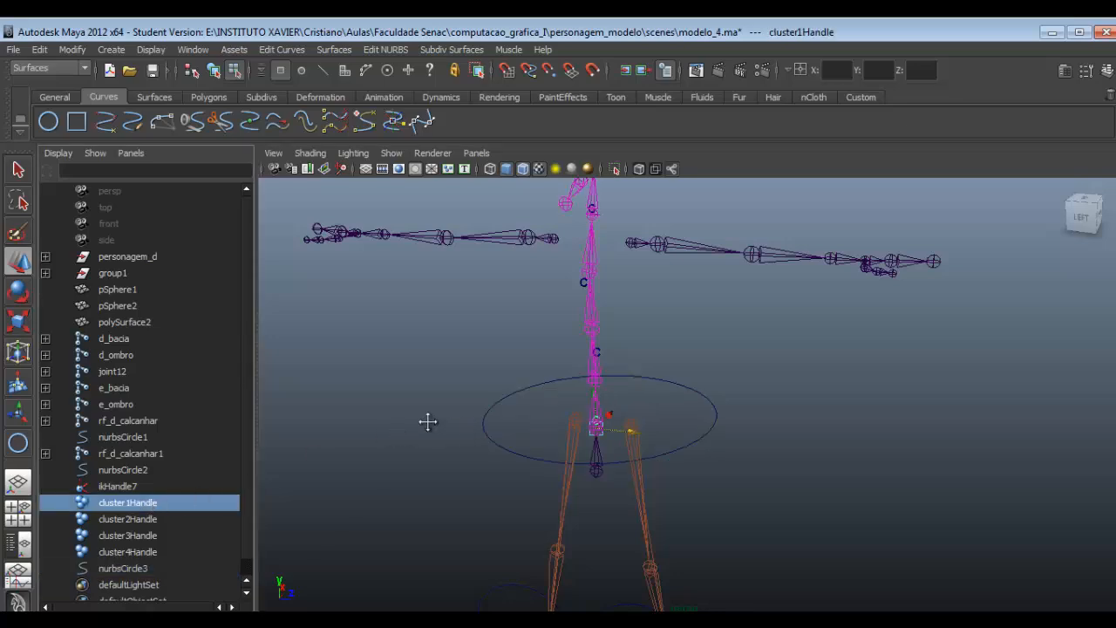
middle_click_drag(426, 421, 453, 344, "alt")
right_click_drag(528, 344, 458, 351)
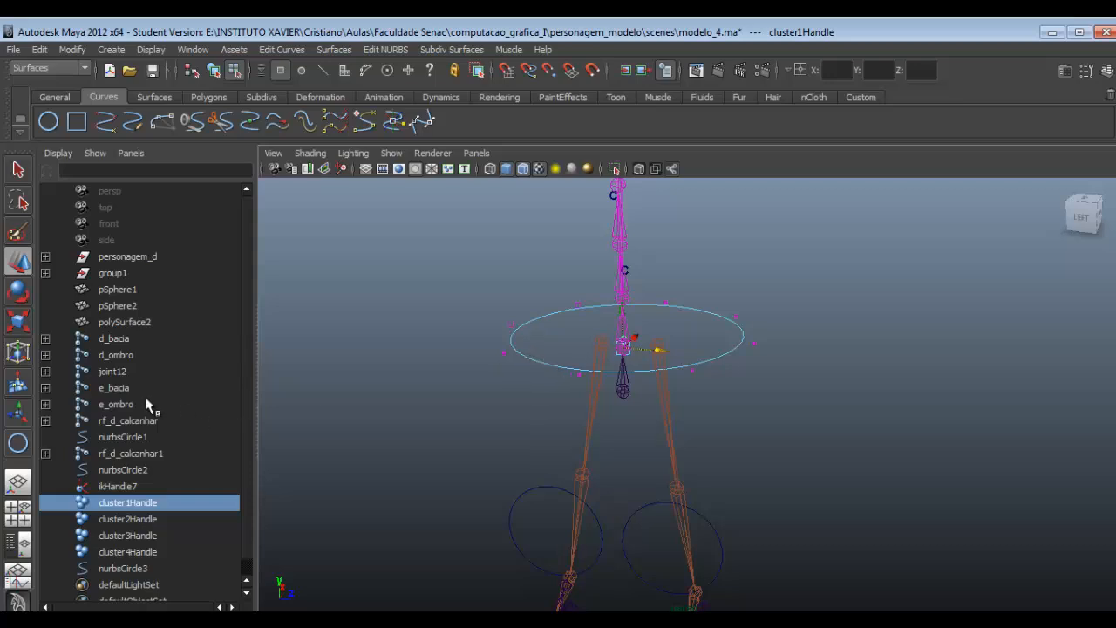
left_click(18, 171)
left_click(504, 353)
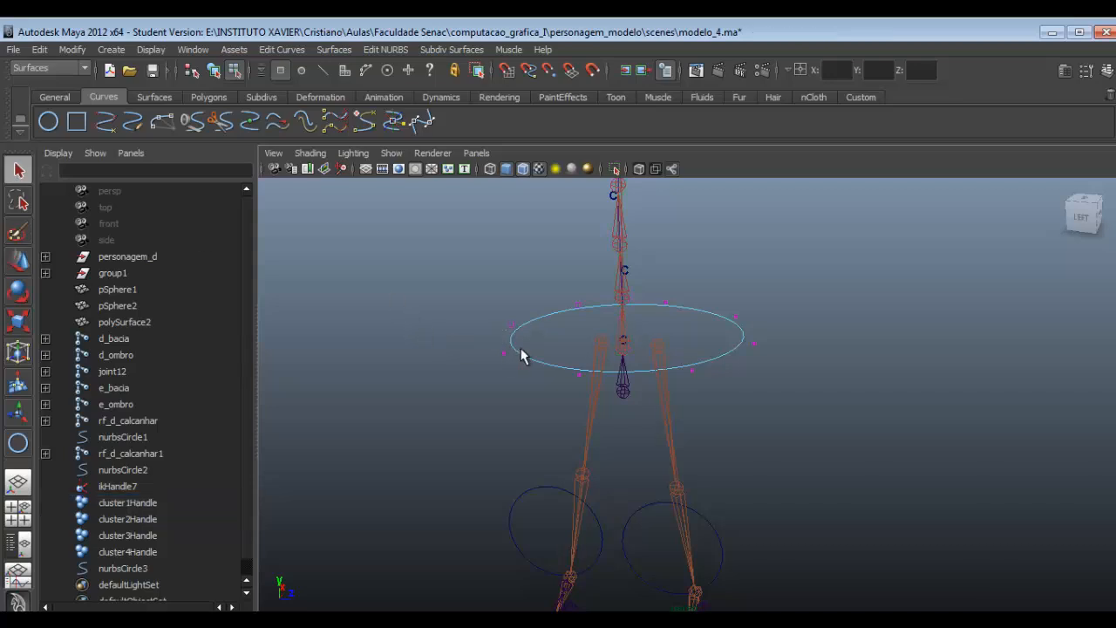
right_click_drag(523, 362, 552, 351)
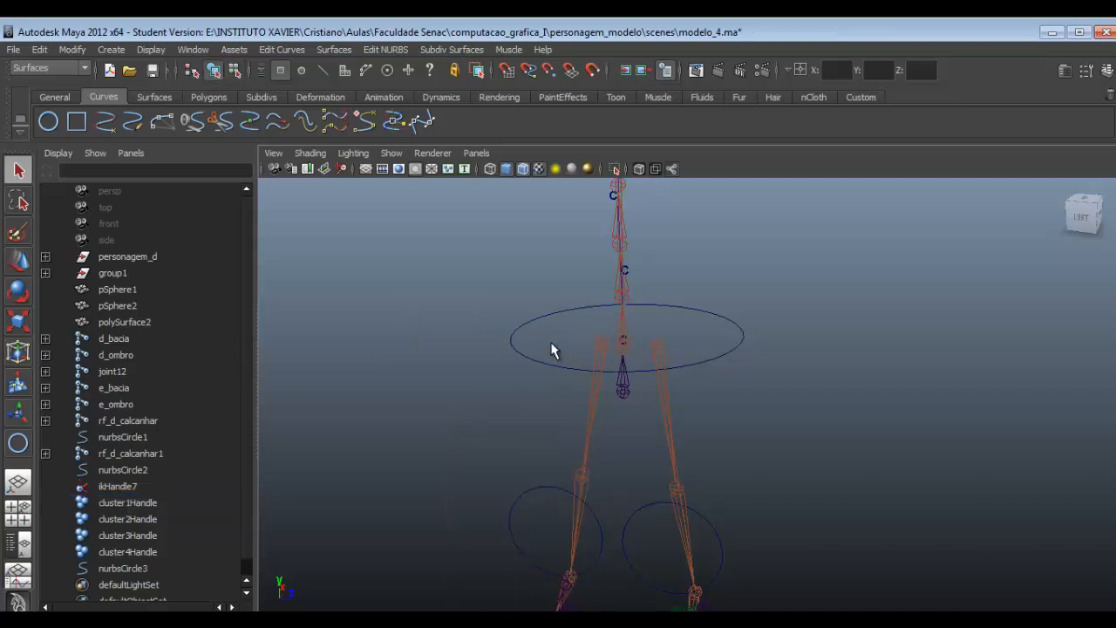
Try constraining cluster1Handle to the hip circle with a Point constraint.
left_click(551, 357)
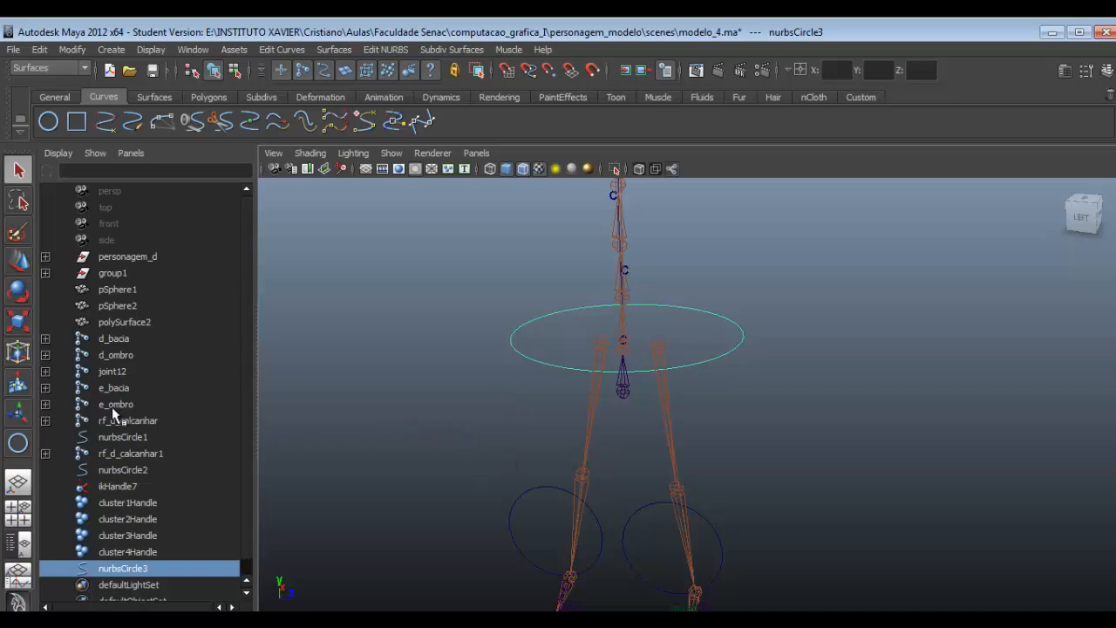
left_click(119, 503, "ctrl")
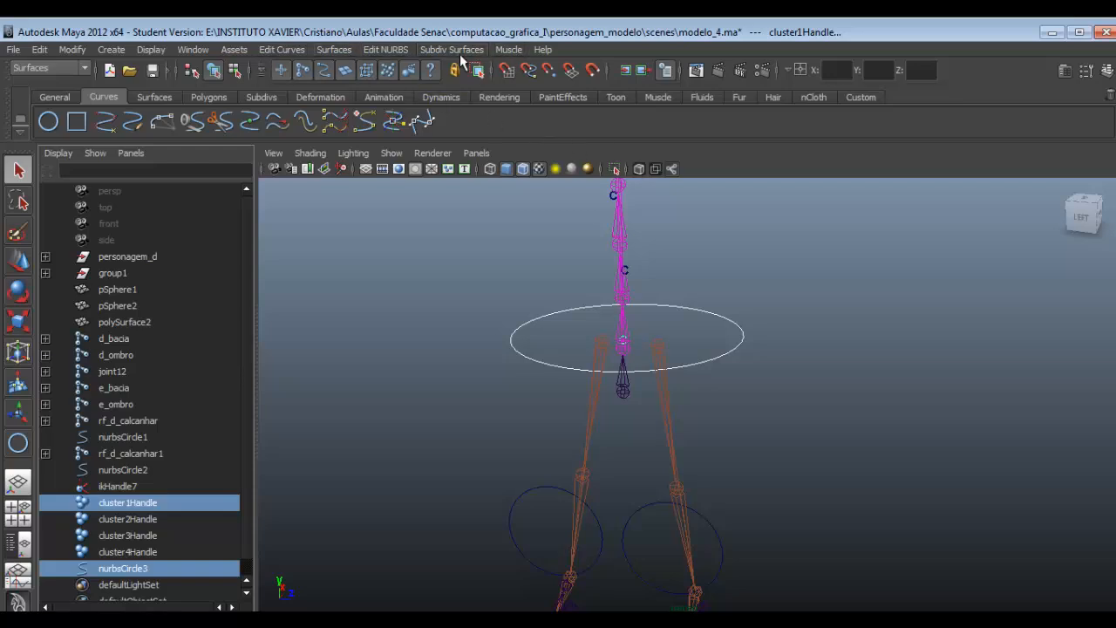
left_click(39, 73)
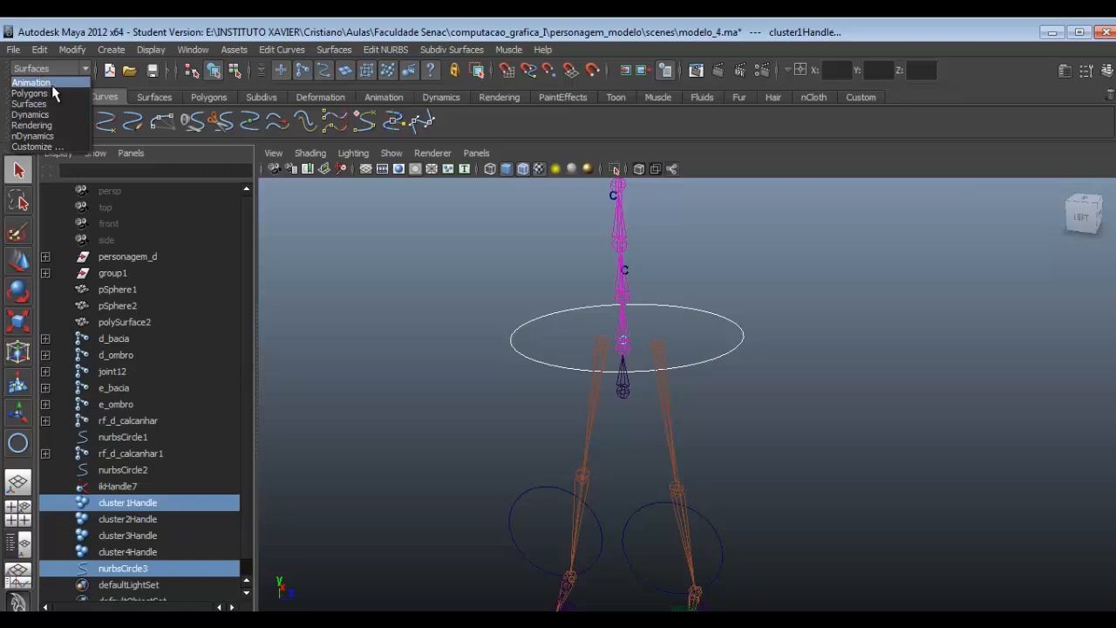
left_click(51, 83)
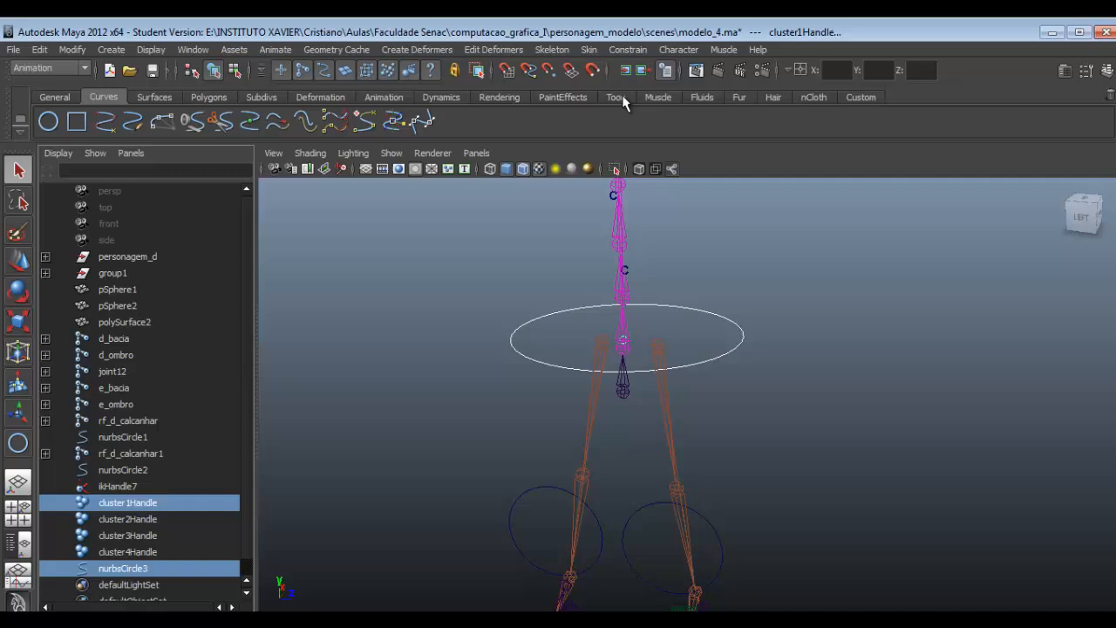
left_click(630, 47)
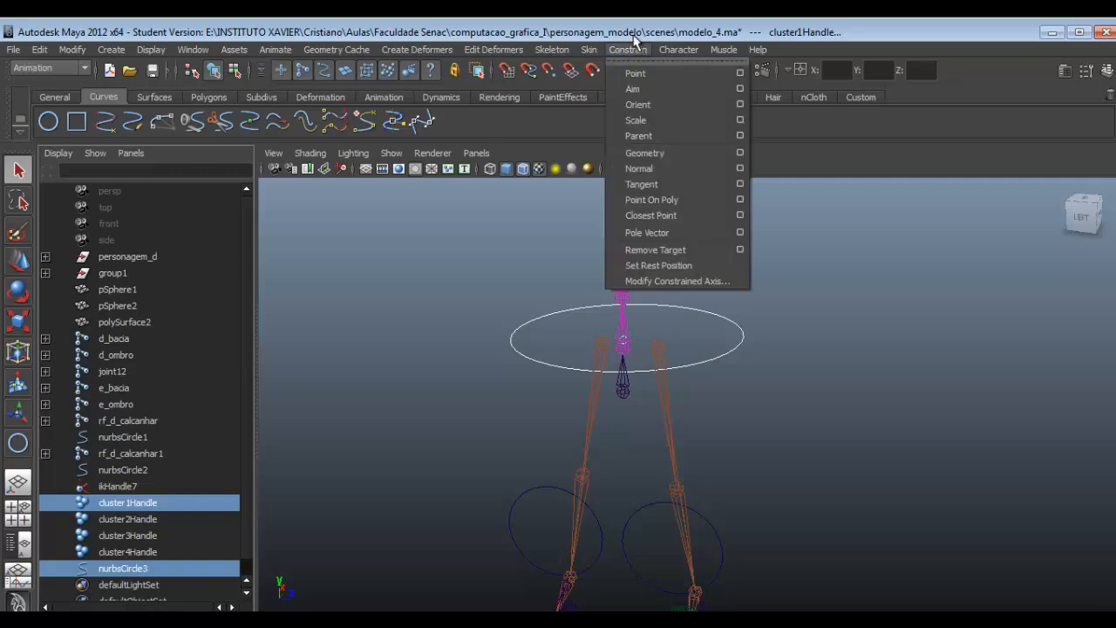
left_click(676, 77)
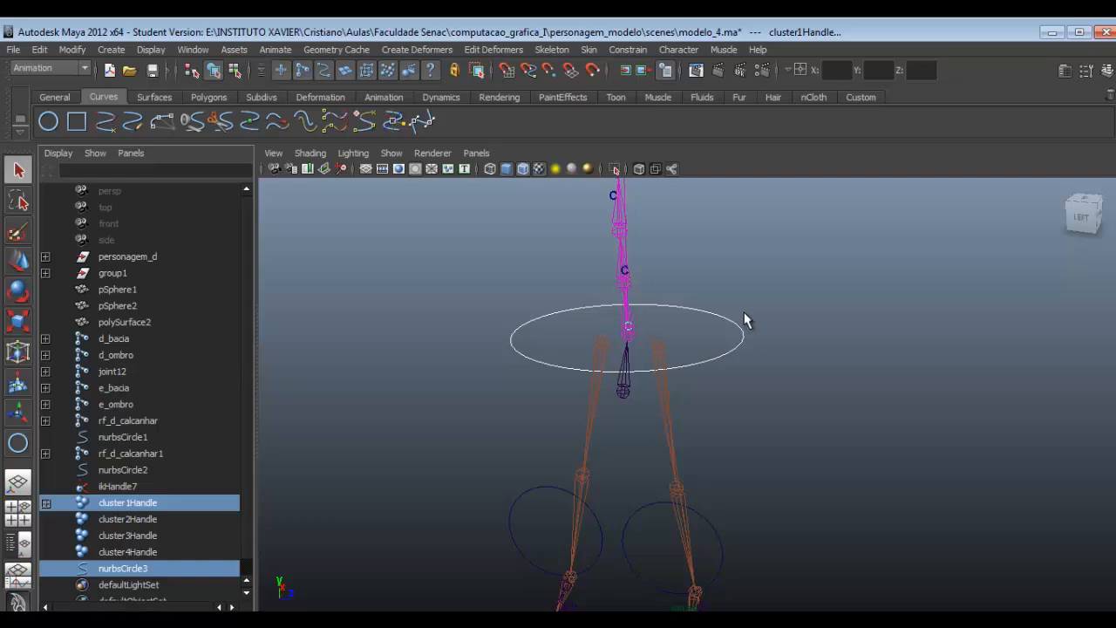
Test the constraint by moving the hip circle, and undo both the move and the Point constraint.
left_click(723, 349)
left_click_drag(722, 349, 706, 331, "alt")
key("w")
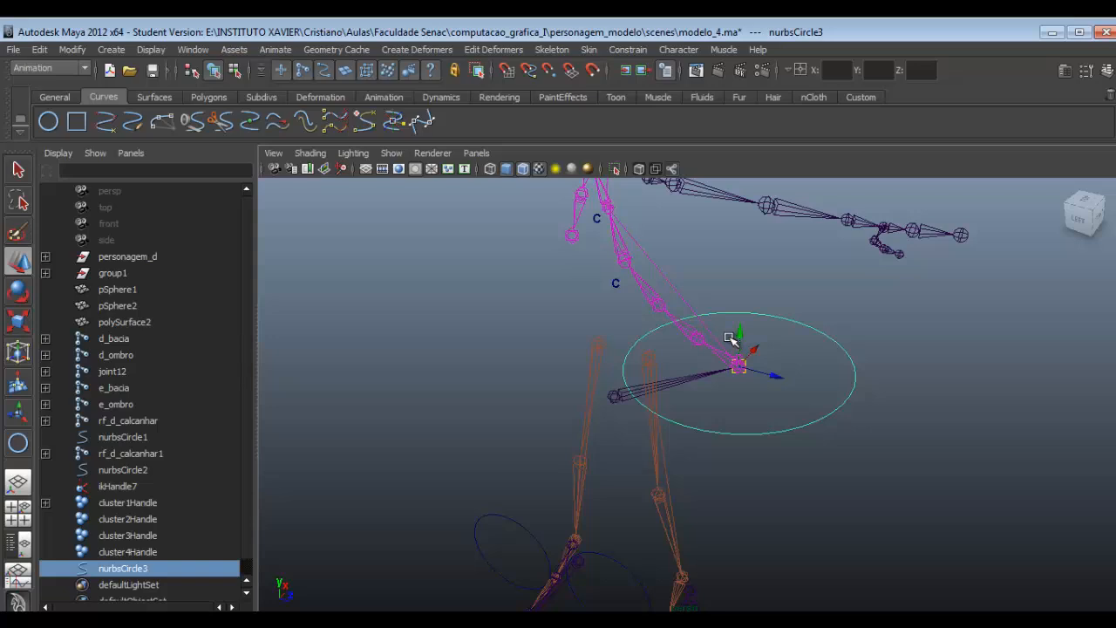
key("ctrl+z")
key("ctrl+z")
key("ctrl+z")
key("ctrl+z")
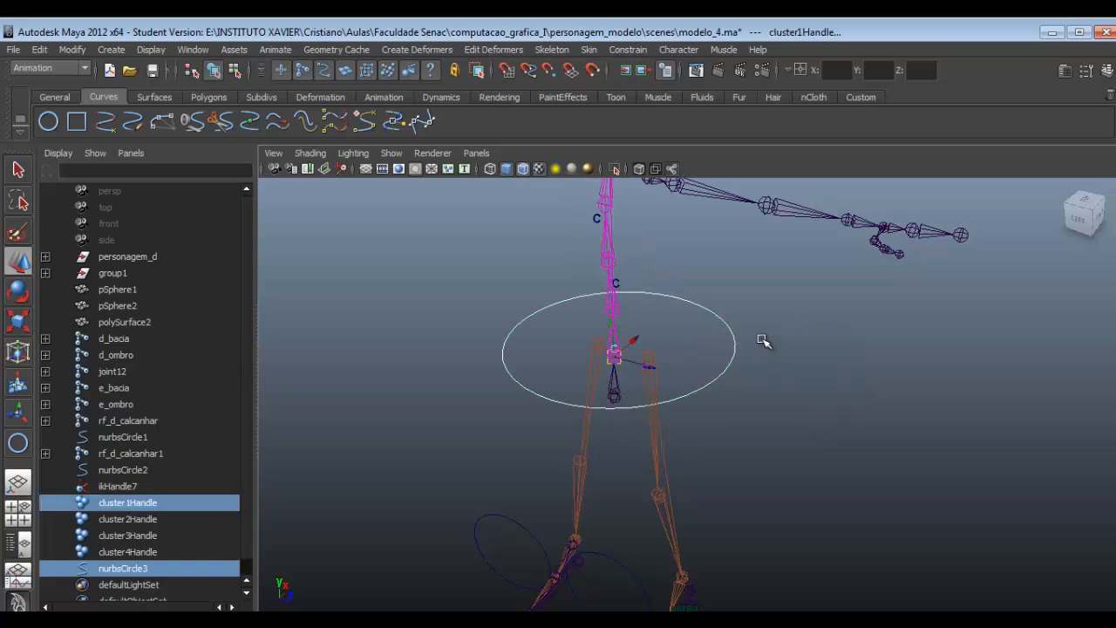
key("ctrl+z")
key("ctrl+z")
key("ctrl+z")
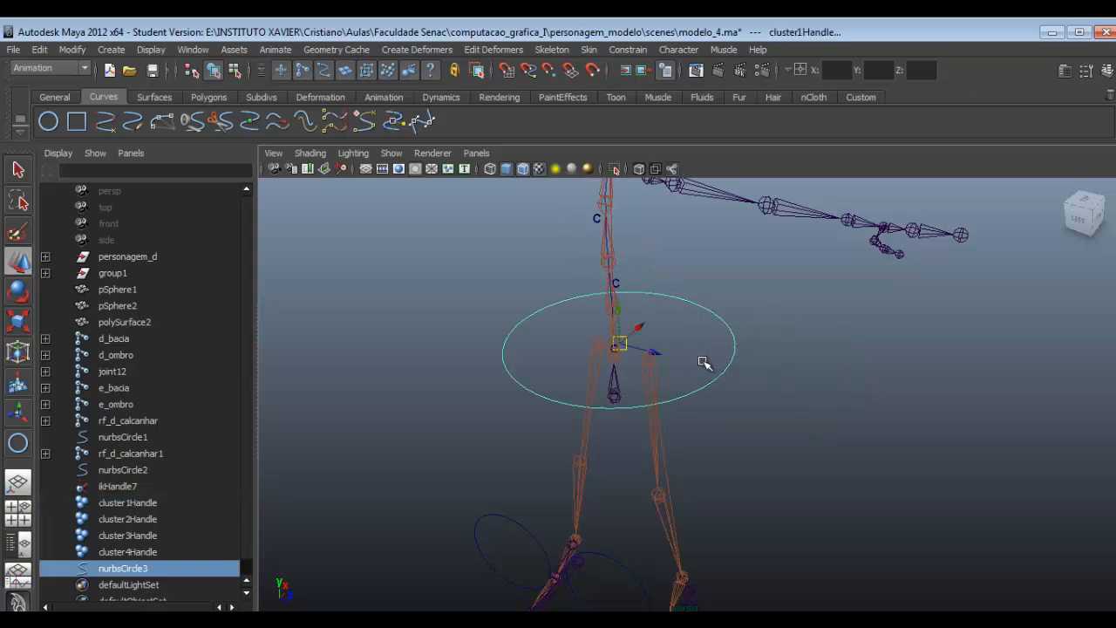
Freeze the hip circle's transformations and constrain cluster1Handle to it with a Point constraint.
left_click(72, 49)
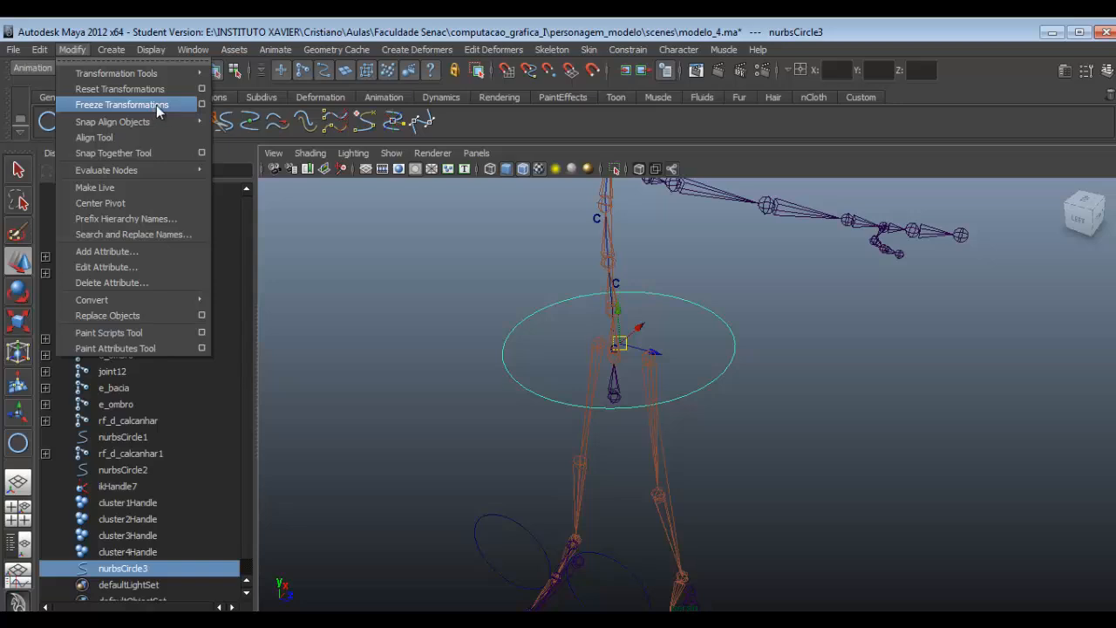
left_click(156, 105)
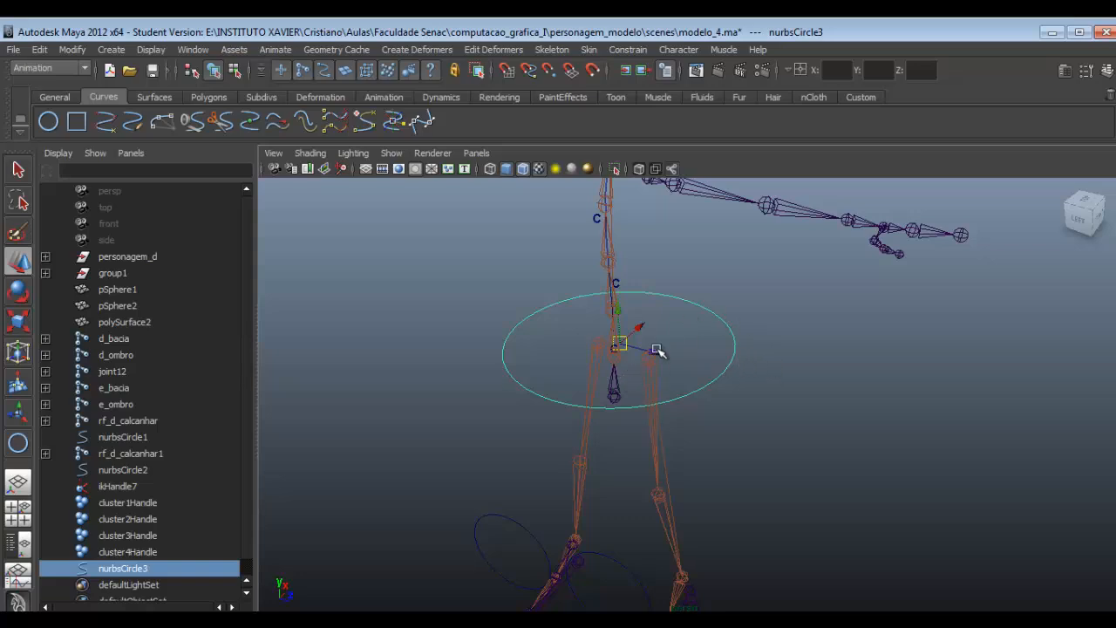
left_click(126, 502, "ctrl")
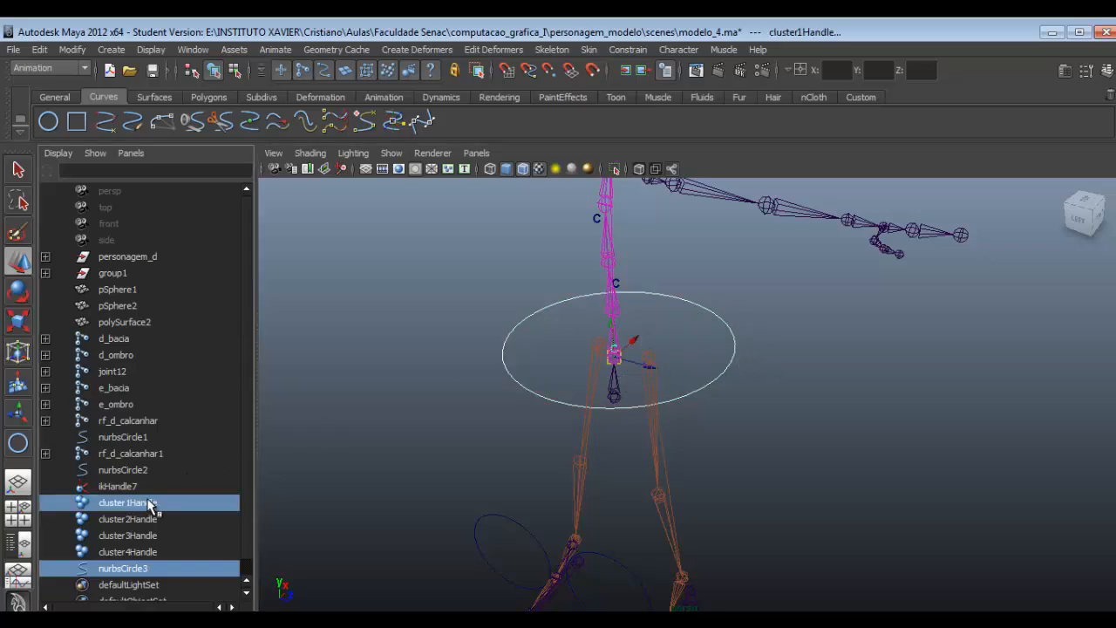
left_click(548, 53)
mouse_move(652, 56)
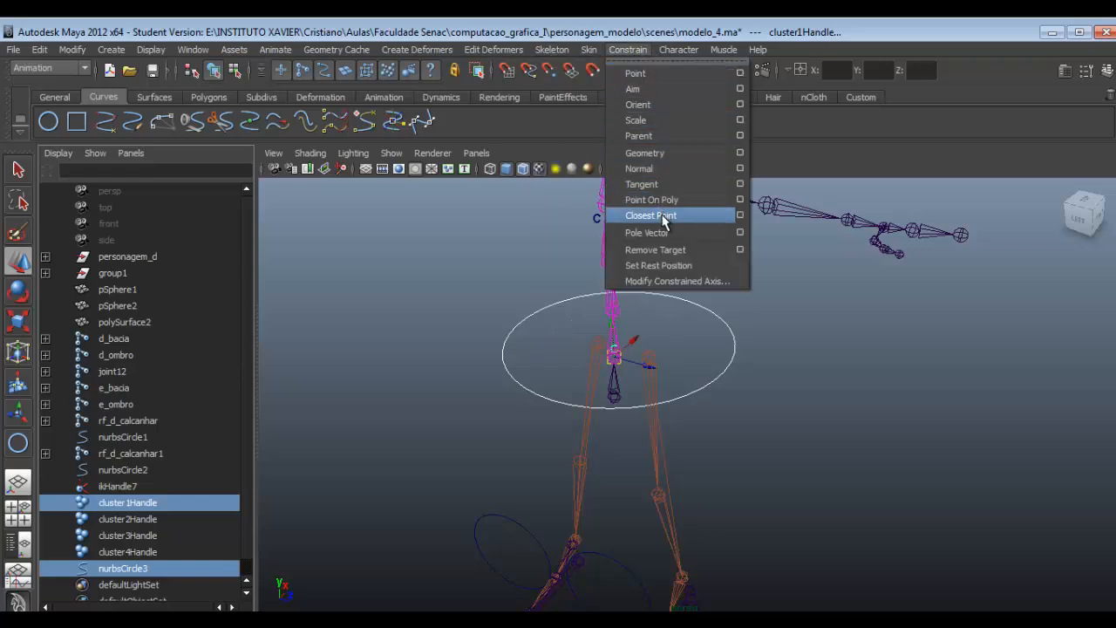
left_click(635, 73)
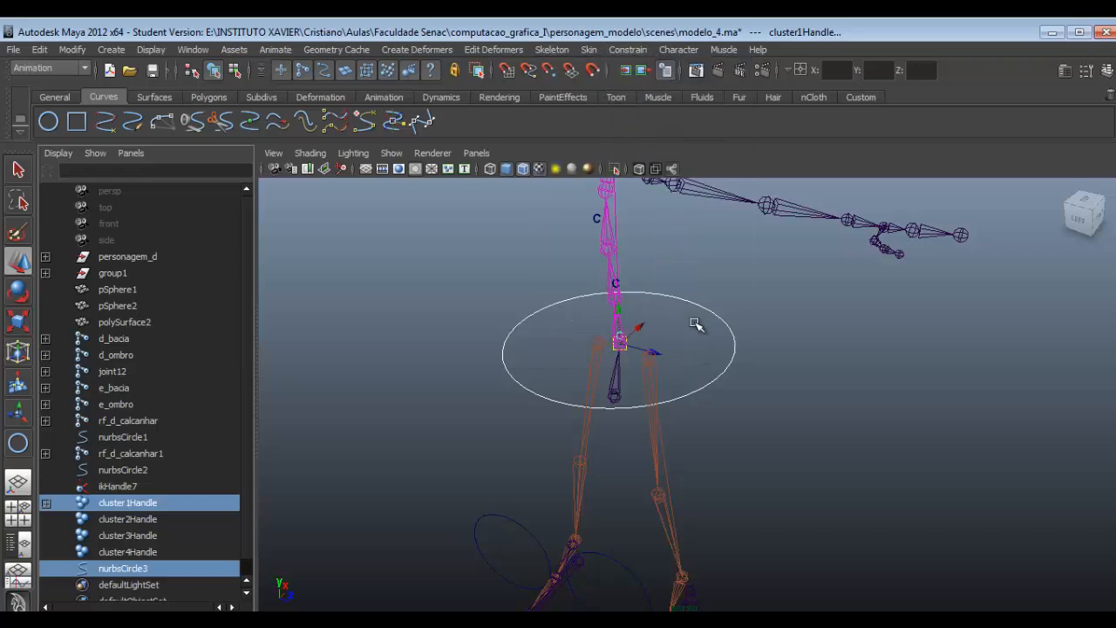
Duplicate the hip circle and raise the copy to the spine's second cluster.
left_click_drag(695, 324, 778, 475)
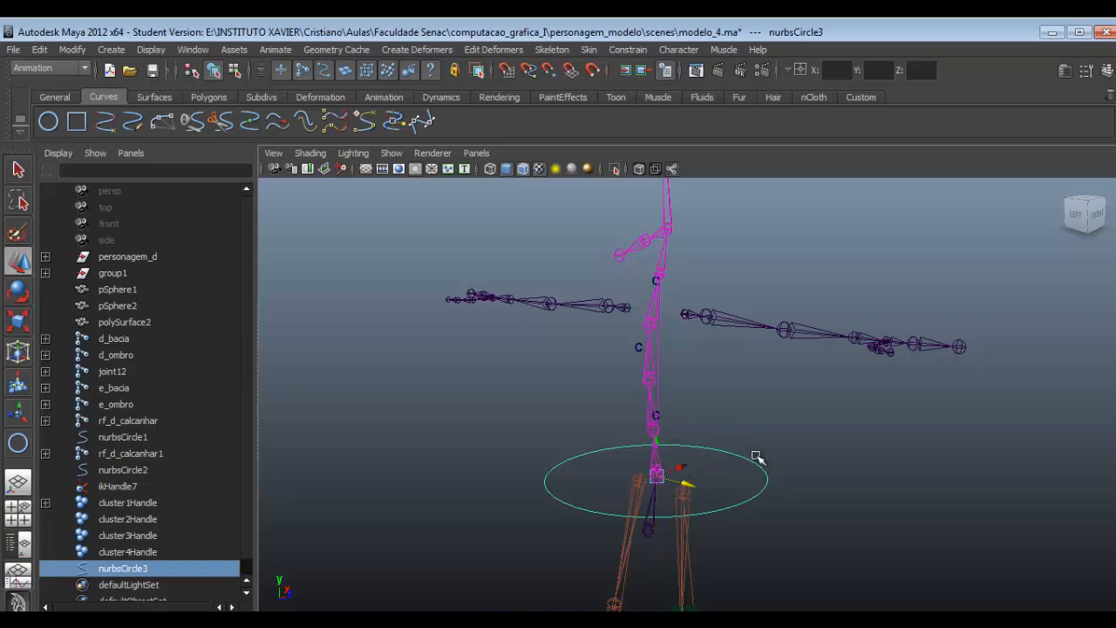
key("ctrl+d")
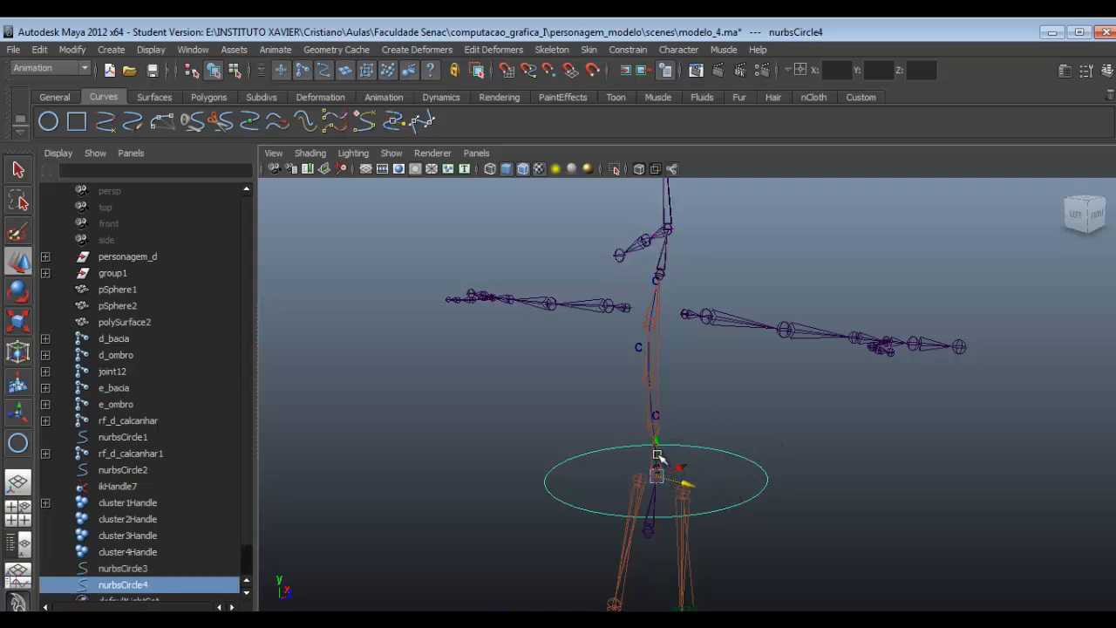
left_click_drag(658, 447, 663, 398)
mouse_move(710, 444)
left_mouse_down("alt")
mouse_move(732, 426)
mouse_move(695, 465)
mouse_move(725, 381)
mouse_move(712, 453)
mouse_move(722, 434)
left_mouse_up("alt")
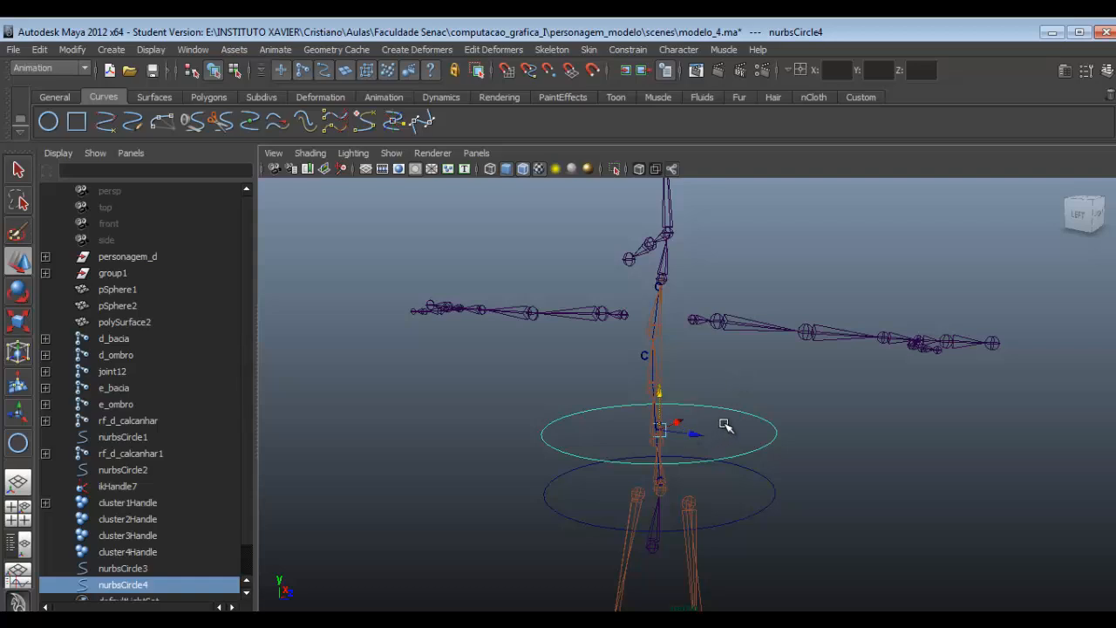
Constrain cluster2Handle to the second circle with a Point constraint.
left_click(127, 518, "ctrl")
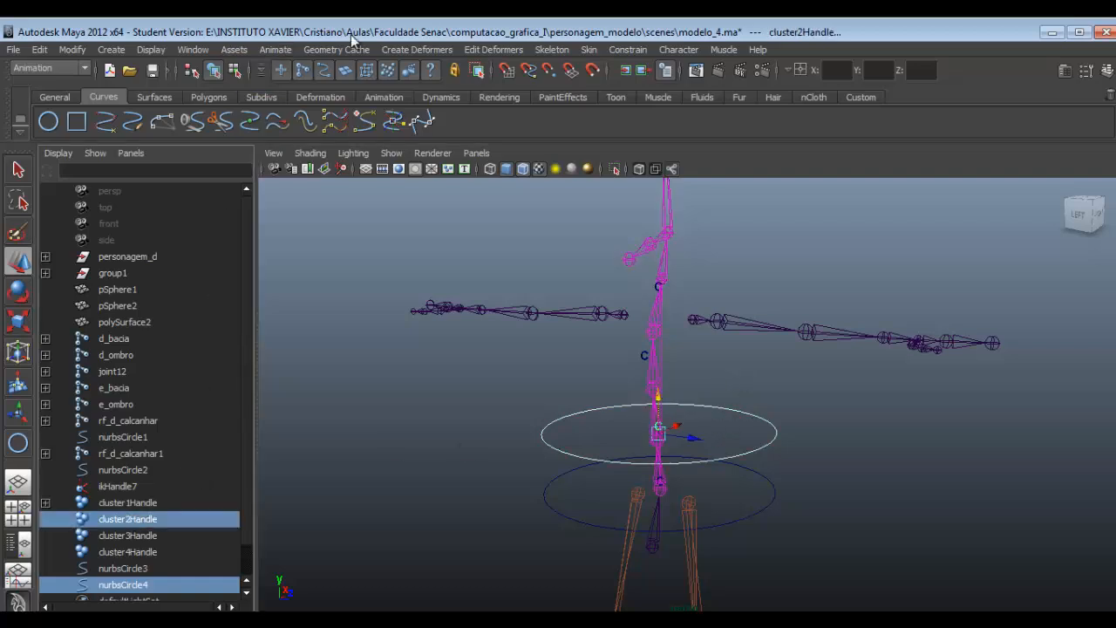
left_click(551, 49)
mouse_move(642, 52)
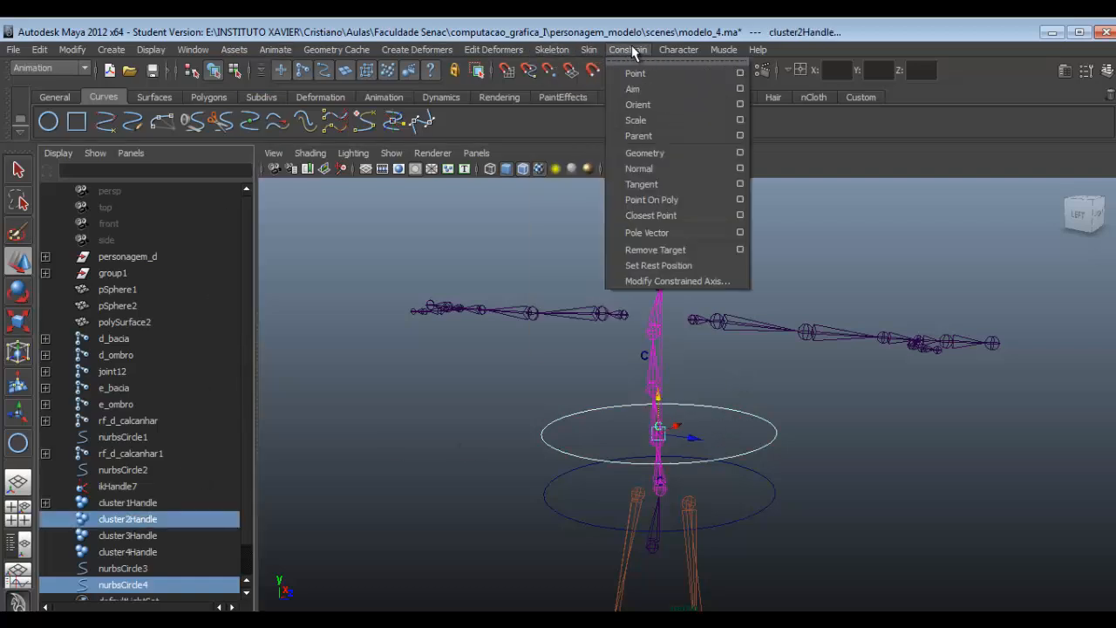
left_click(634, 74)
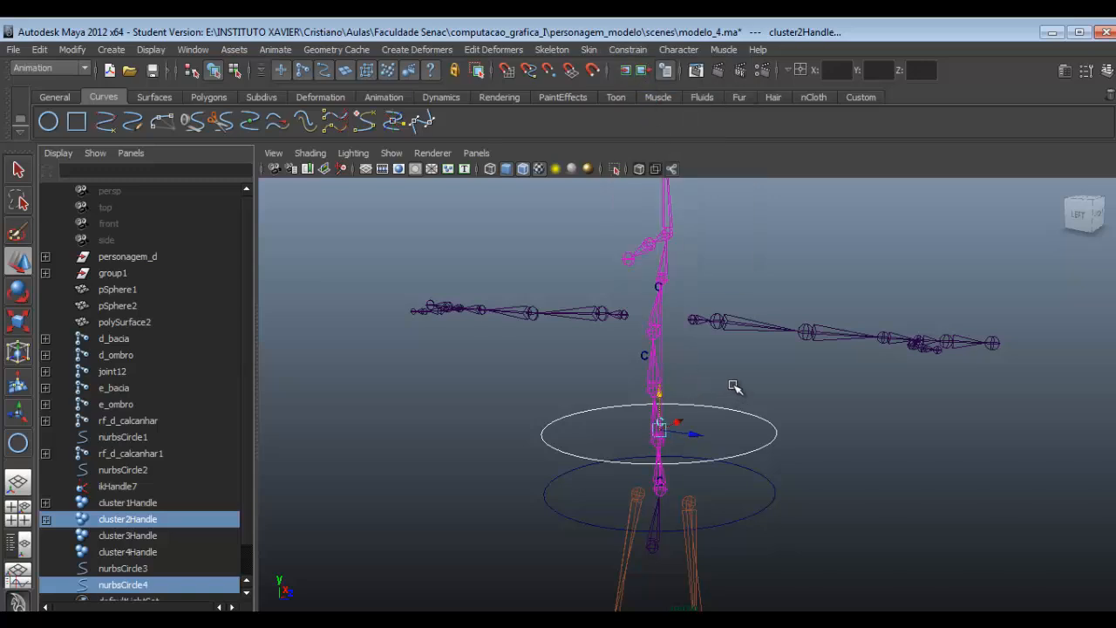
Test the second circle's constraint by moving the circle upward, and undo the move.
left_click(664, 433)
left_click_drag(653, 441, 646, 375)
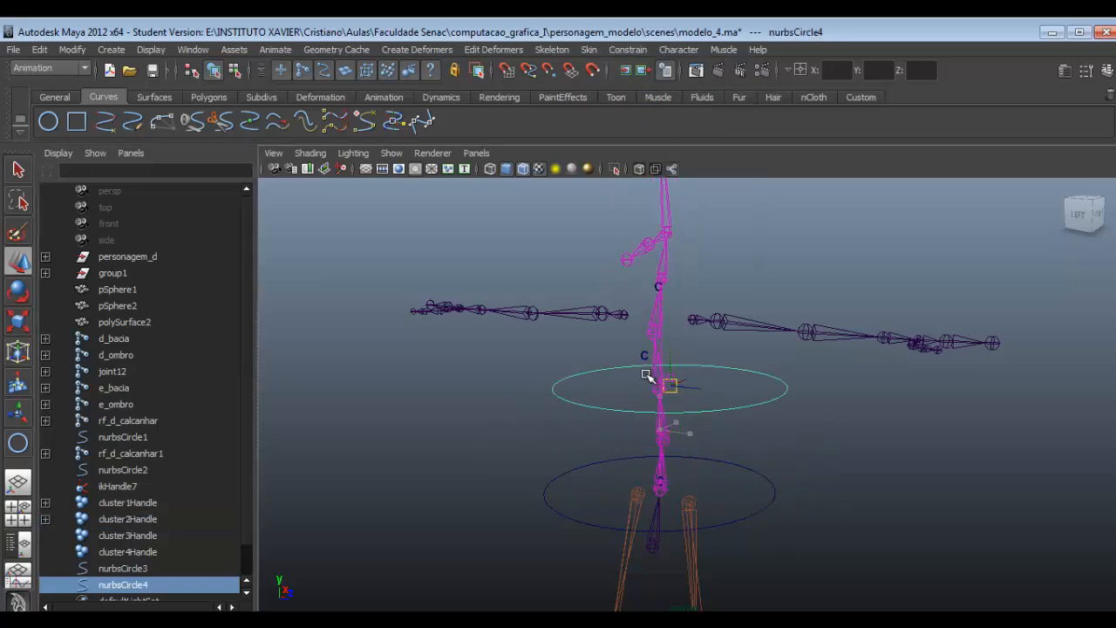
key("ctrl+z")
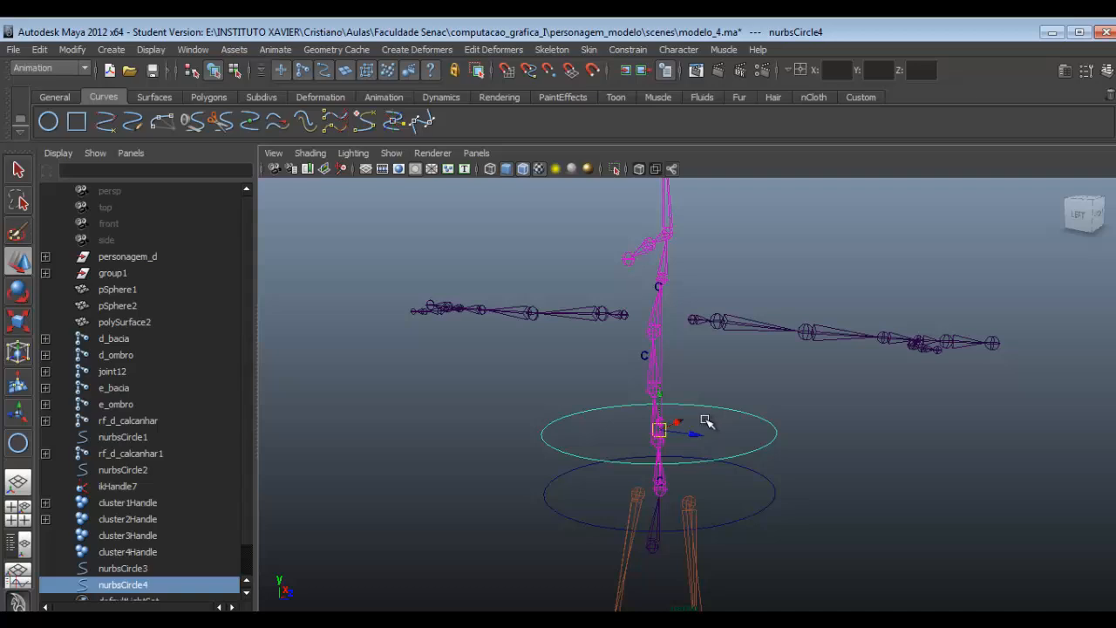
Duplicate the second circle up to the third cluster and constrain cluster3Handle to the copy with a Point constraint.
key("ctrl+d")
left_click_drag(660, 424, 648, 334)
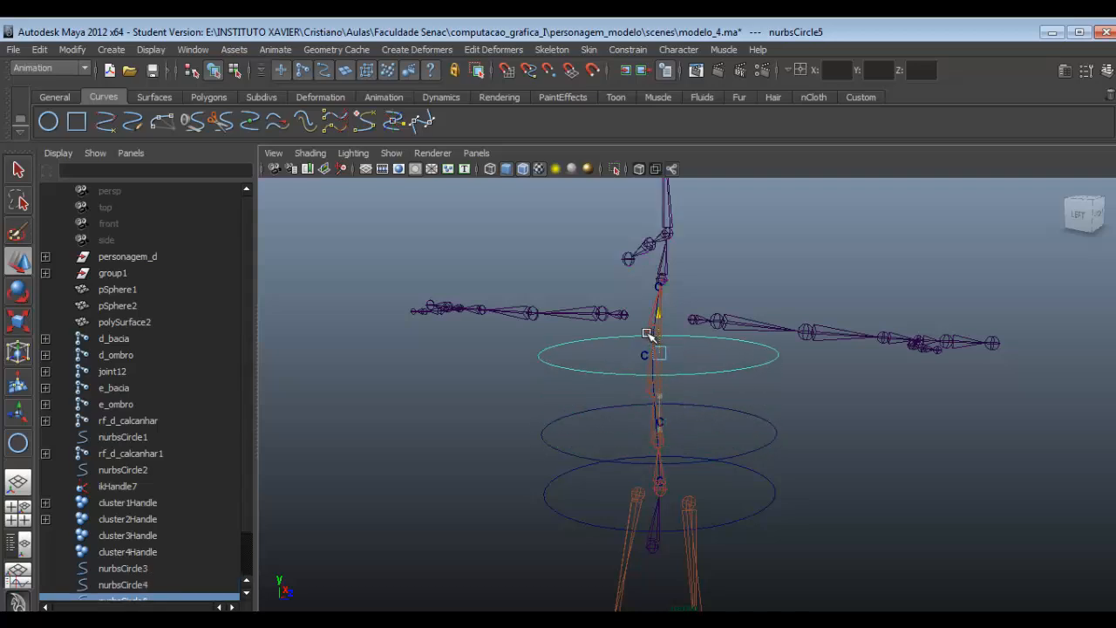
left_click(111, 532, "ctrl")
scroll(147, 531, "down", 1)
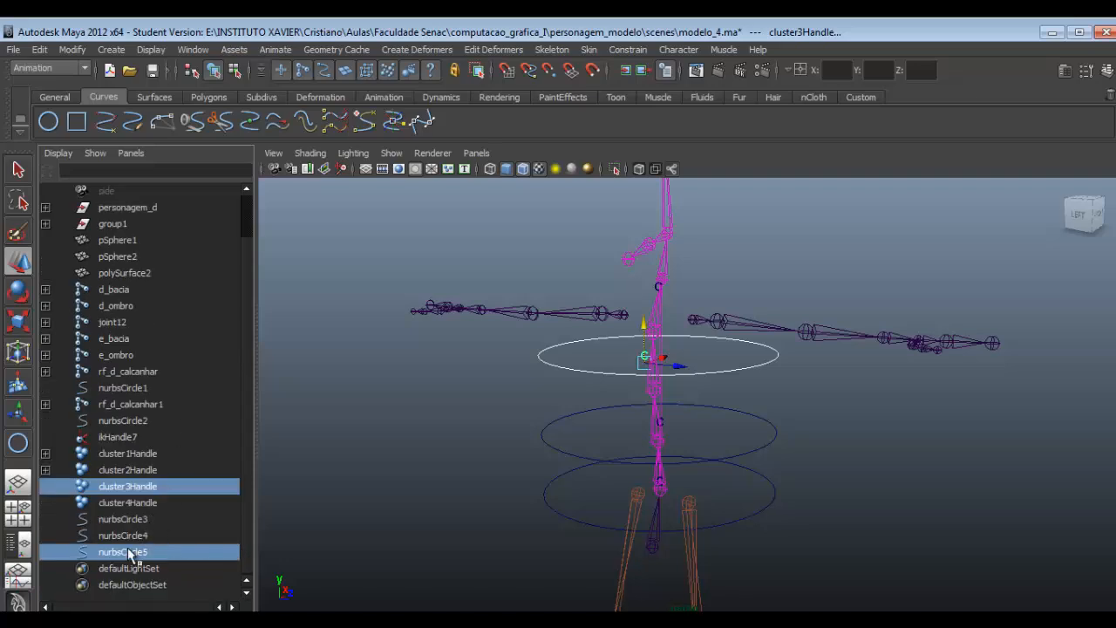
left_click(624, 49)
left_click(641, 70)
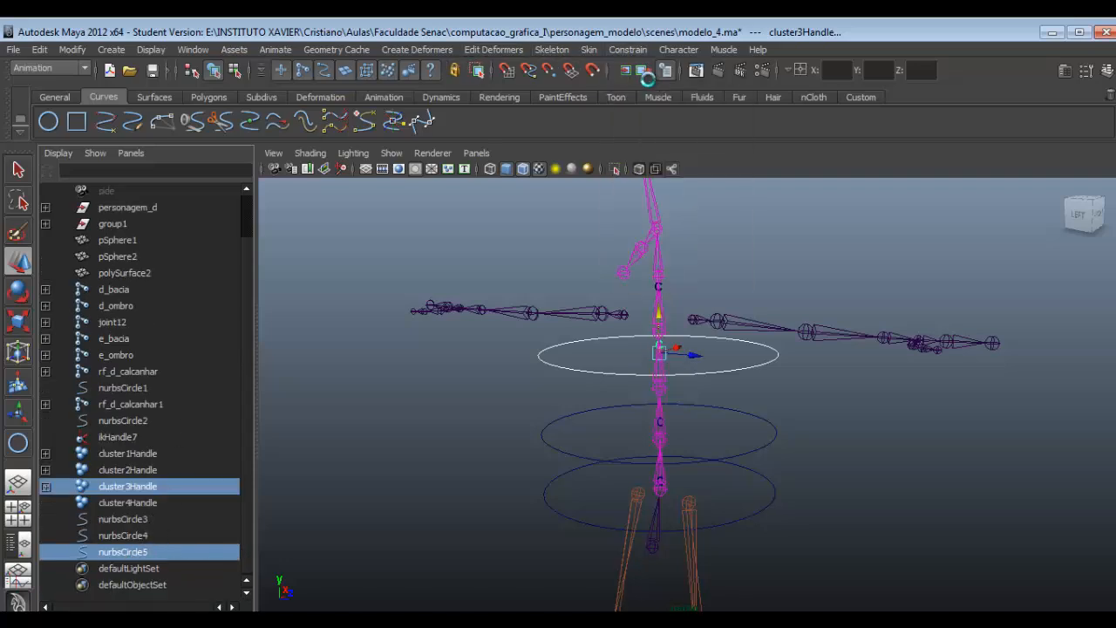
Duplicate the third circle up to the top cluster and constrain cluster4Handle to the copy with a Point constraint.
left_click(767, 348)
key("ctrl+d")
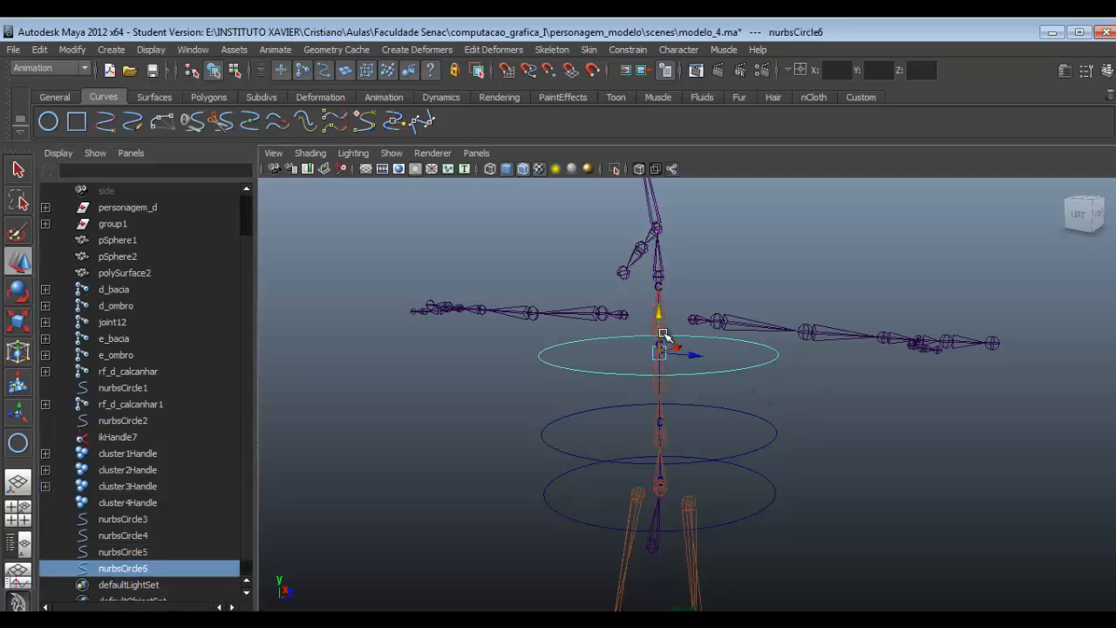
left_click_drag(662, 338, 664, 268)
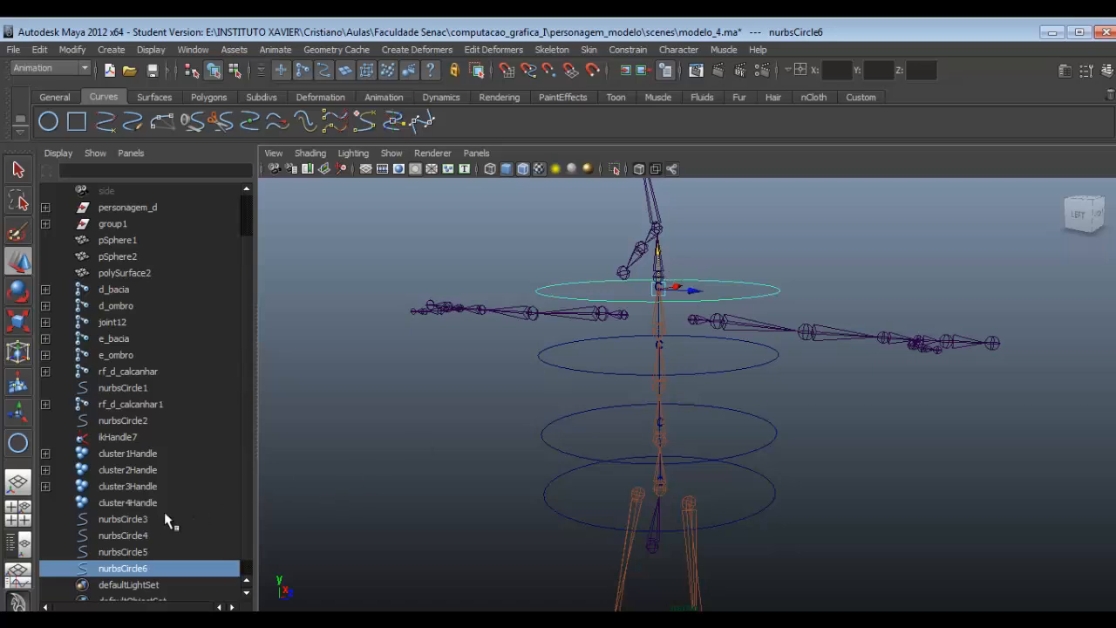
left_click(137, 502, "ctrl")
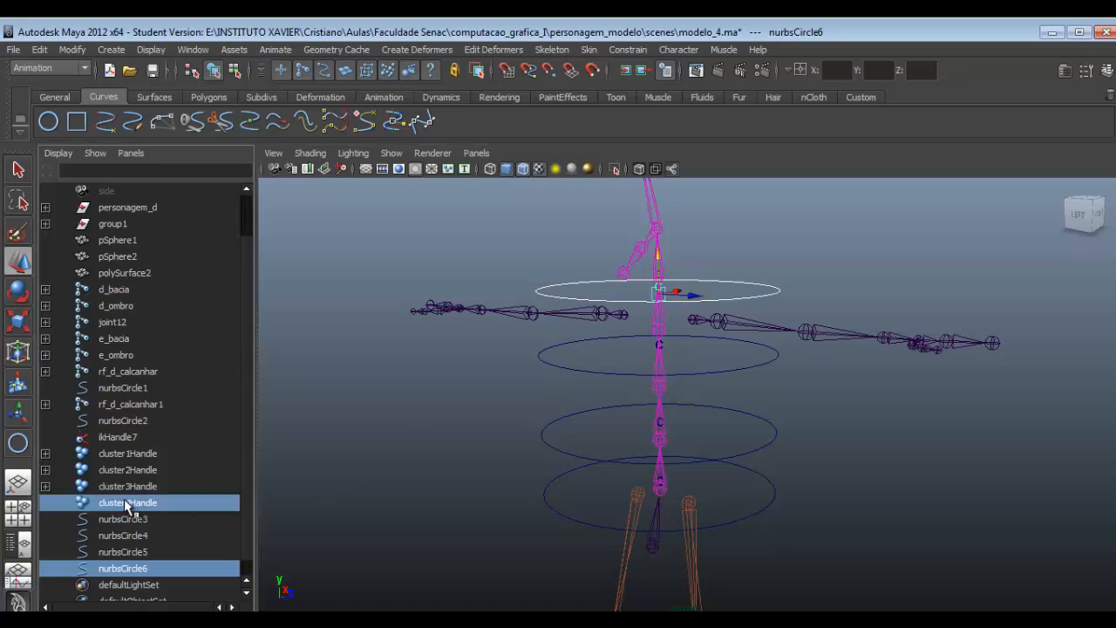
left_click(624, 50)
left_click(653, 75)
Test the spine's response by moving the third, second and hip circles one at a time, undoing each move.
mouse_move(642, 291)
left_mouse_down("alt")
mouse_move(691, 284)
mouse_move(642, 296)
left_mouse_up("alt")
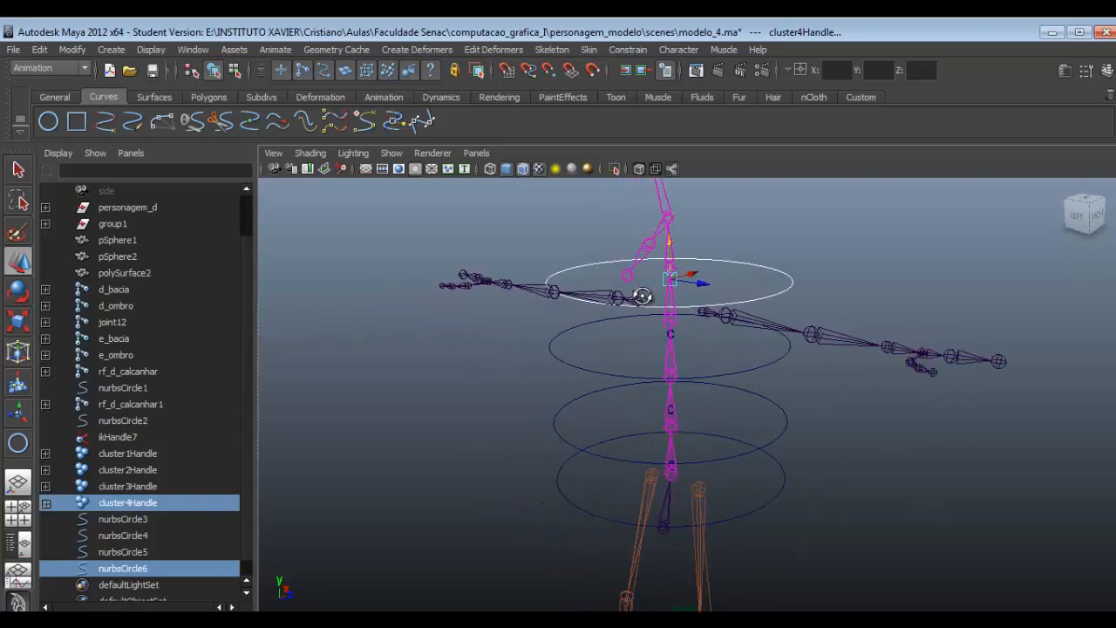
left_click(730, 375)
left_click_drag(671, 342, 620, 397)
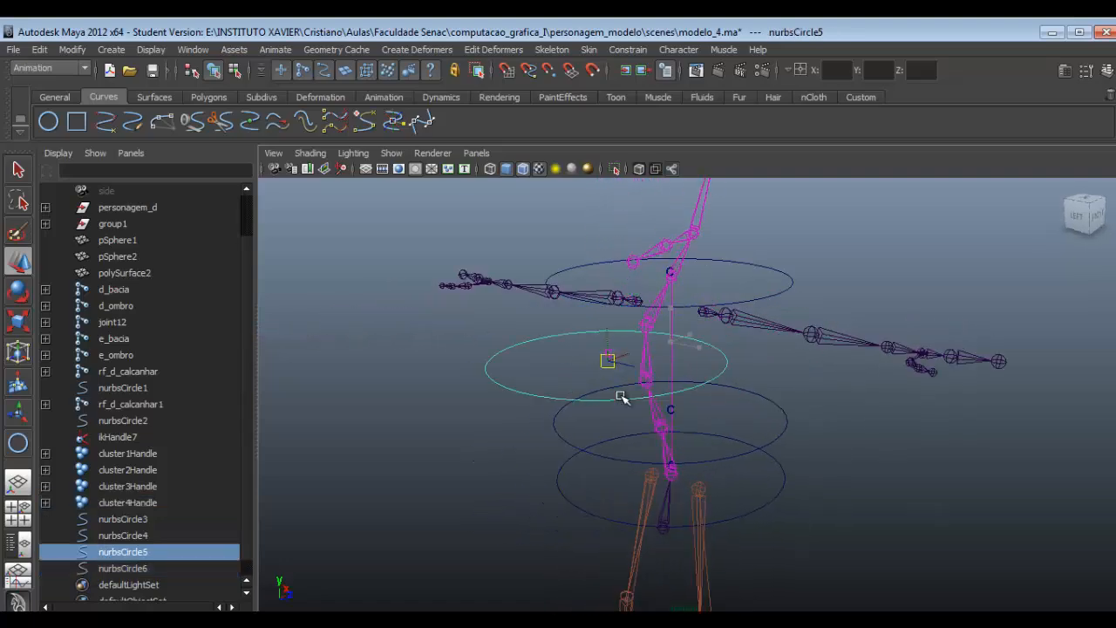
key("ctrl+z")
left_click_drag(752, 431, 694, 453)
left_click_drag(809, 416, 748, 425, "alt")
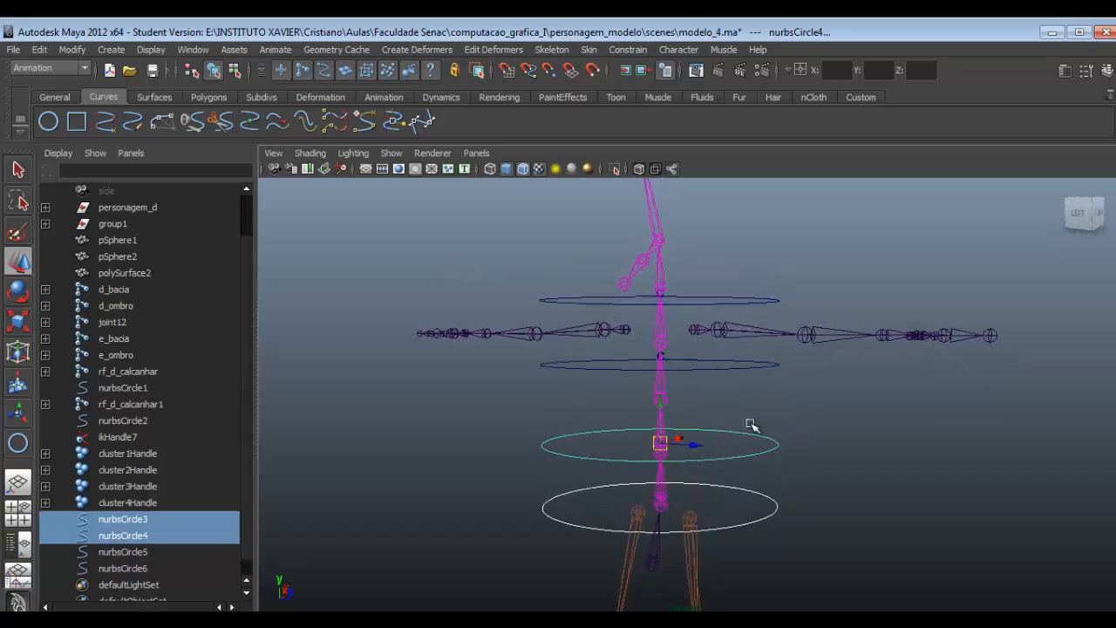
left_click(749, 425)
left_click_drag(660, 443, 622, 468)
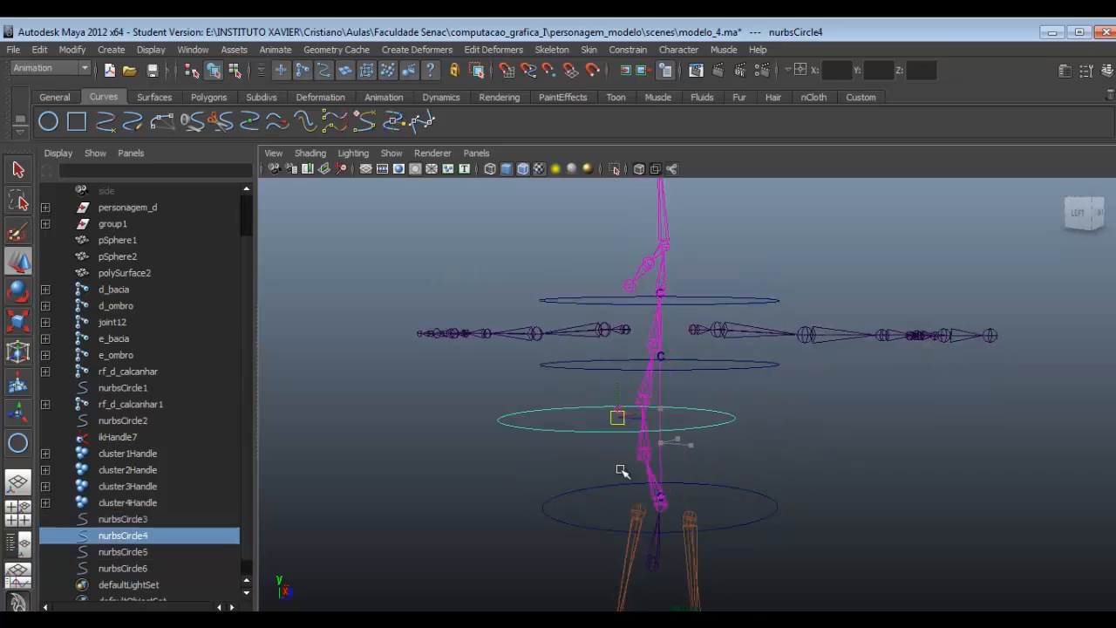
key("ctrl+z")
left_click(748, 504)
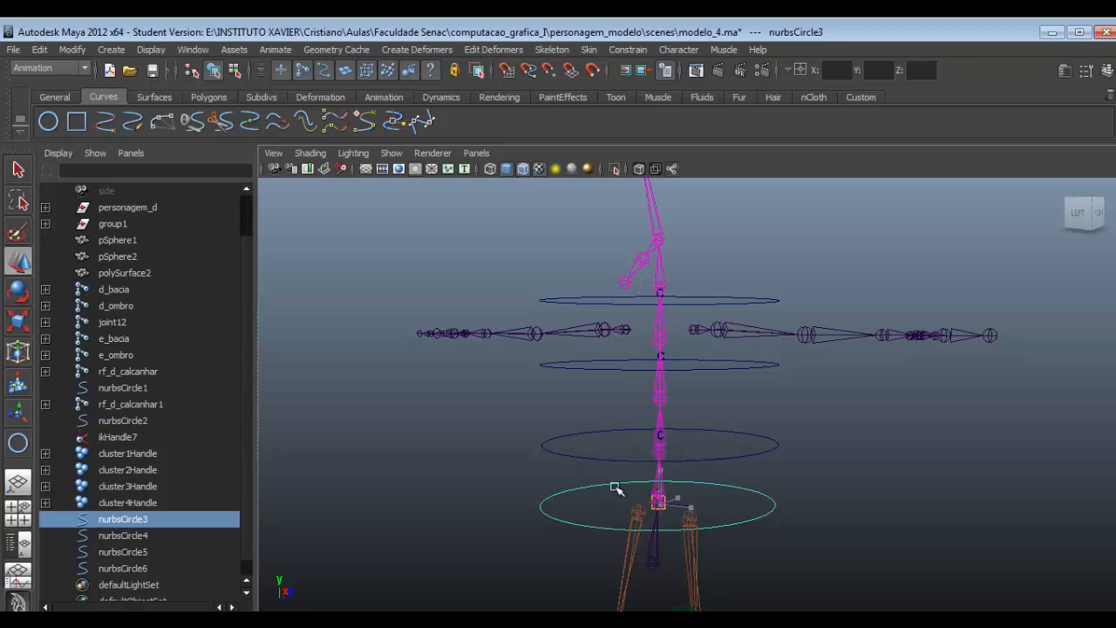
left_click_drag(660, 504, 740, 451)
key("ctrl+z")
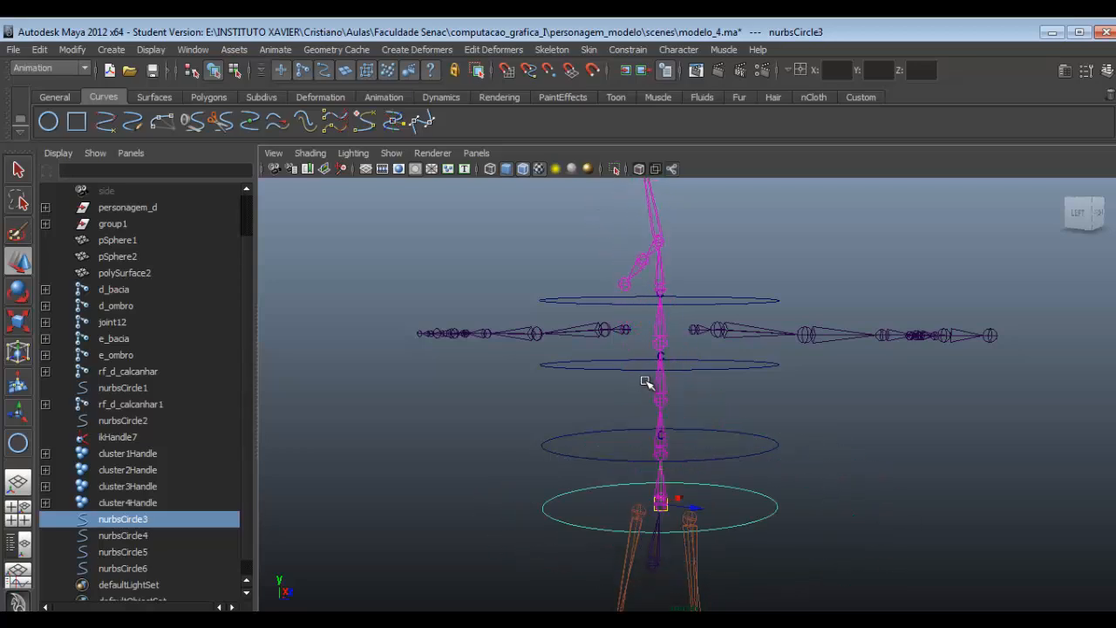
Parent the leg joint e_bacia to the spine's root joint, joint12.
scroll(654, 419, "down", 3)
middle_click_drag(667, 462, 656, 370, "alt")
left_click_drag(656, 370, 787, 381, "alt")
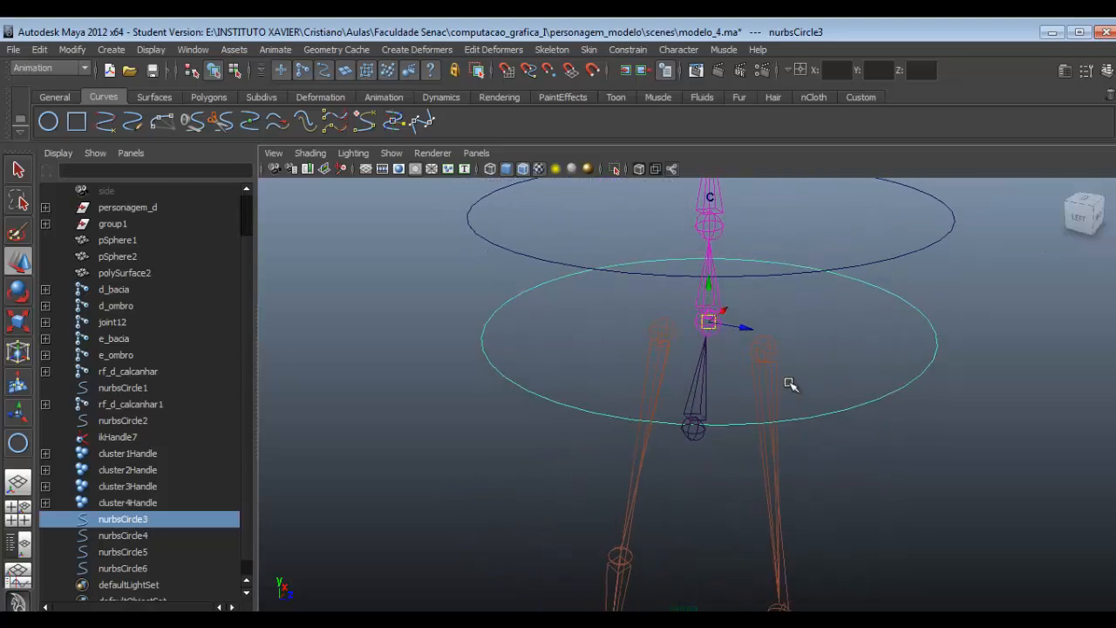
left_click(765, 357)
scroll(768, 377, "up", 2)
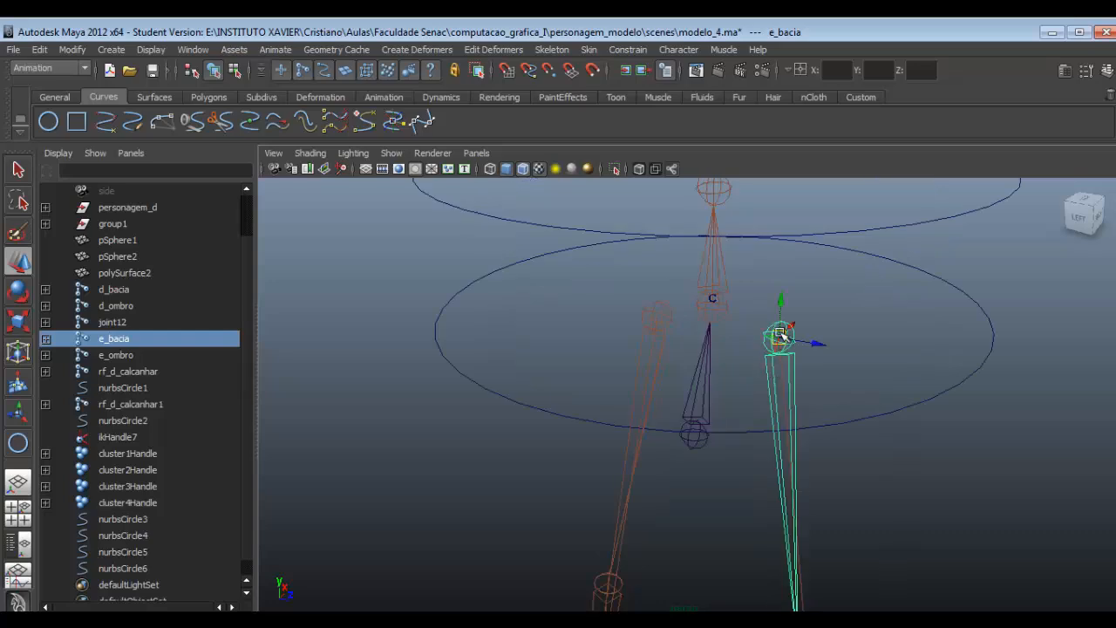
left_click(697, 440, "shift")
left_click_drag(697, 441, 612, 397, "alt")
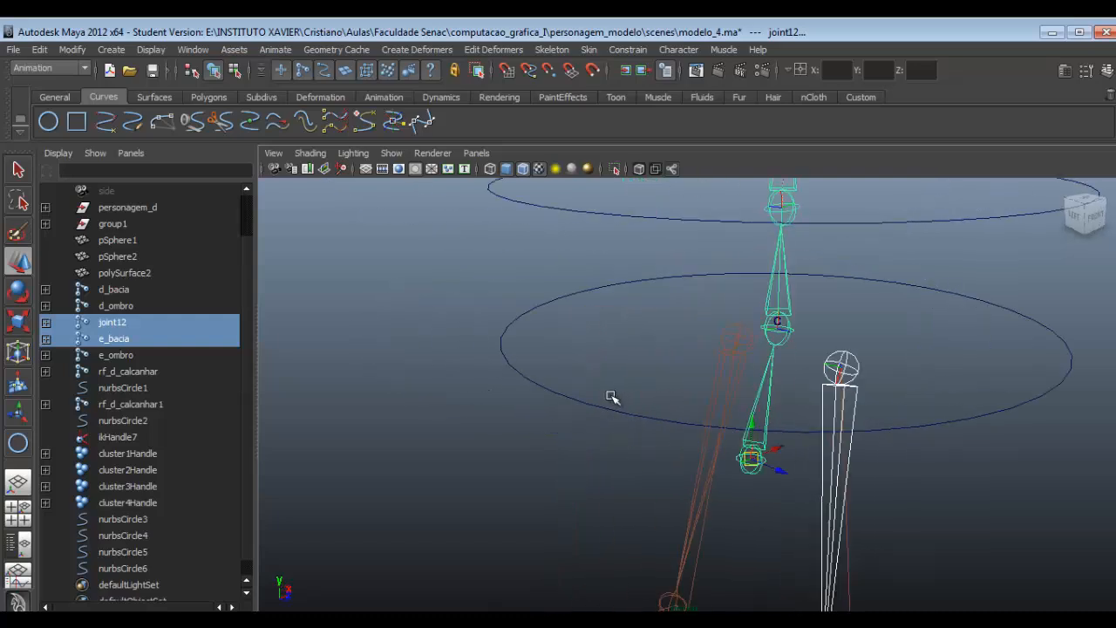
key("p")
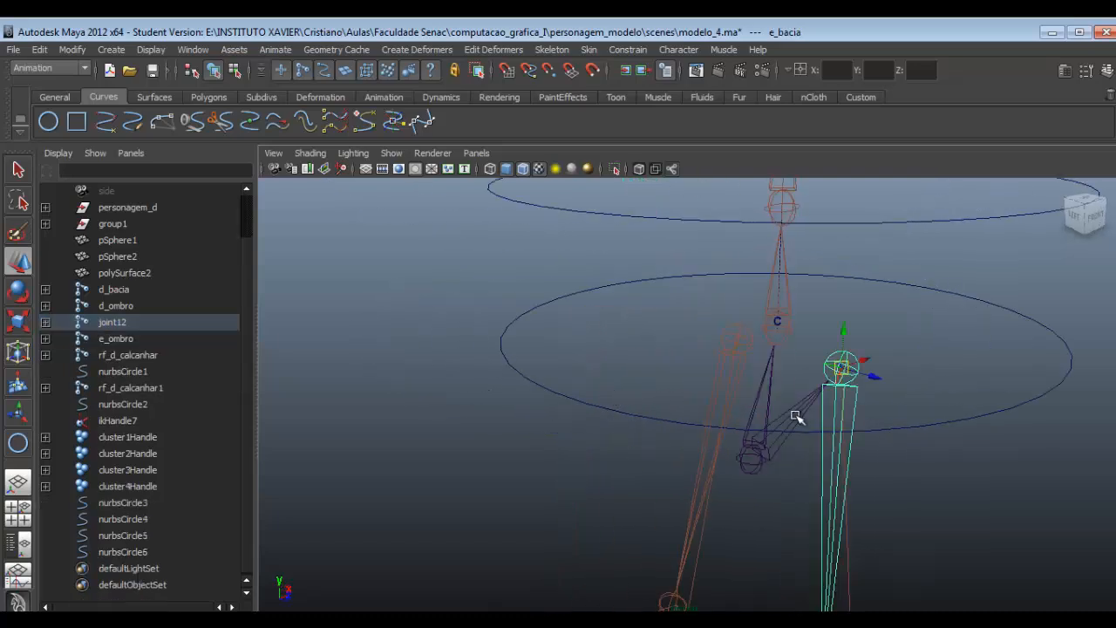
Parent the other leg joint, d_bacia, to joint12 and select the joint12 hierarchy.
left_click(737, 338)
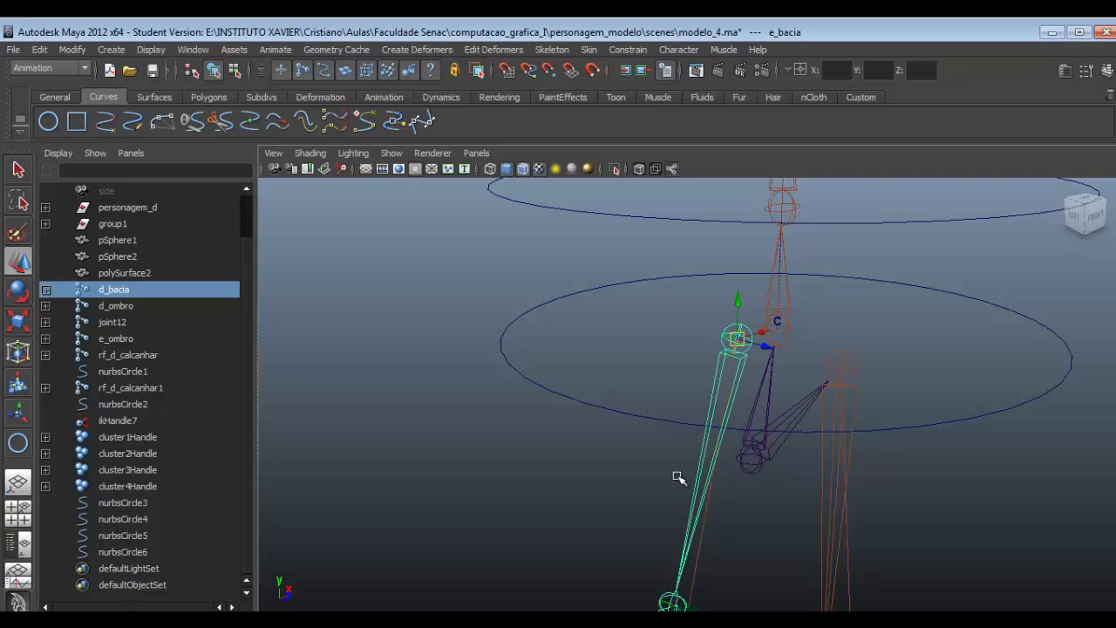
left_click_drag(739, 449, 742, 443, "alt")
left_click(736, 455)
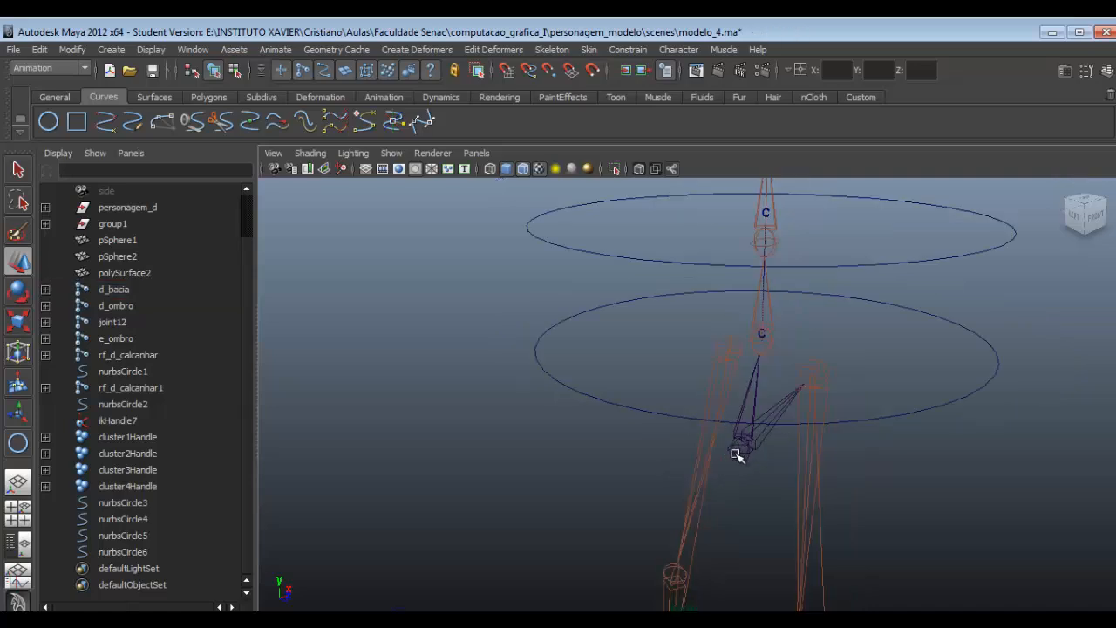
left_click(733, 359)
left_click_drag(730, 366, 808, 424, "alt")
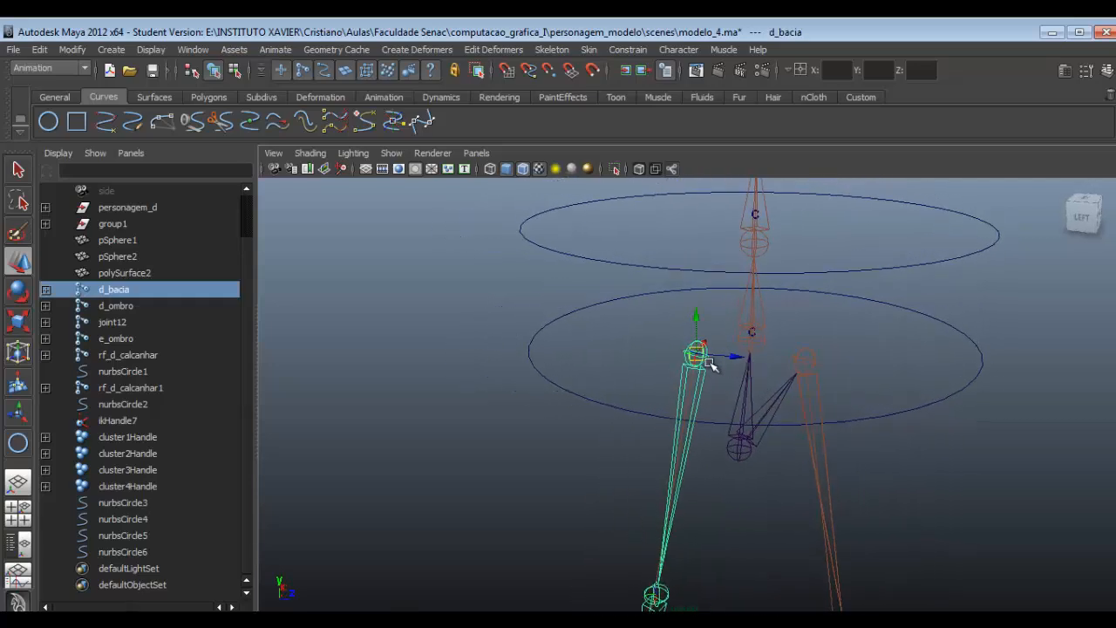
left_click(736, 452, "shift")
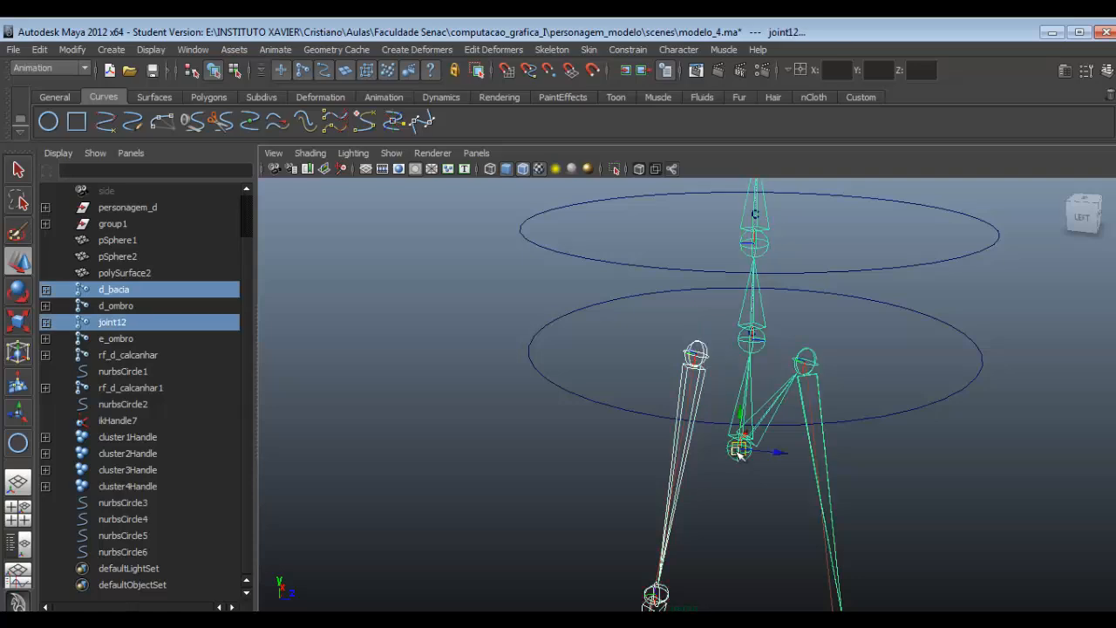
key("p")
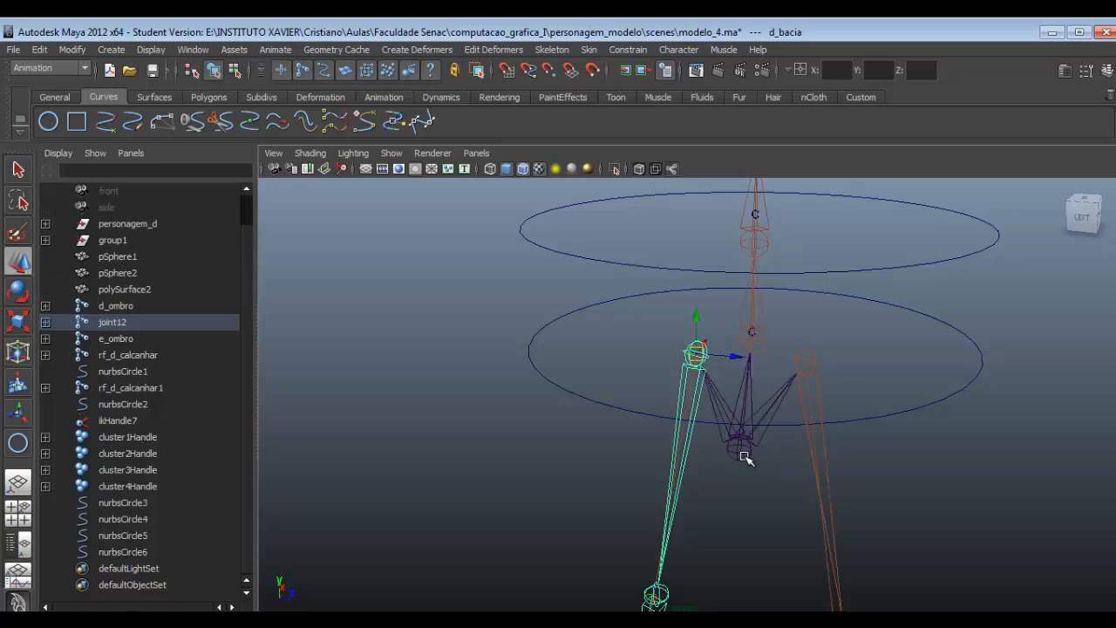
left_click(743, 446)
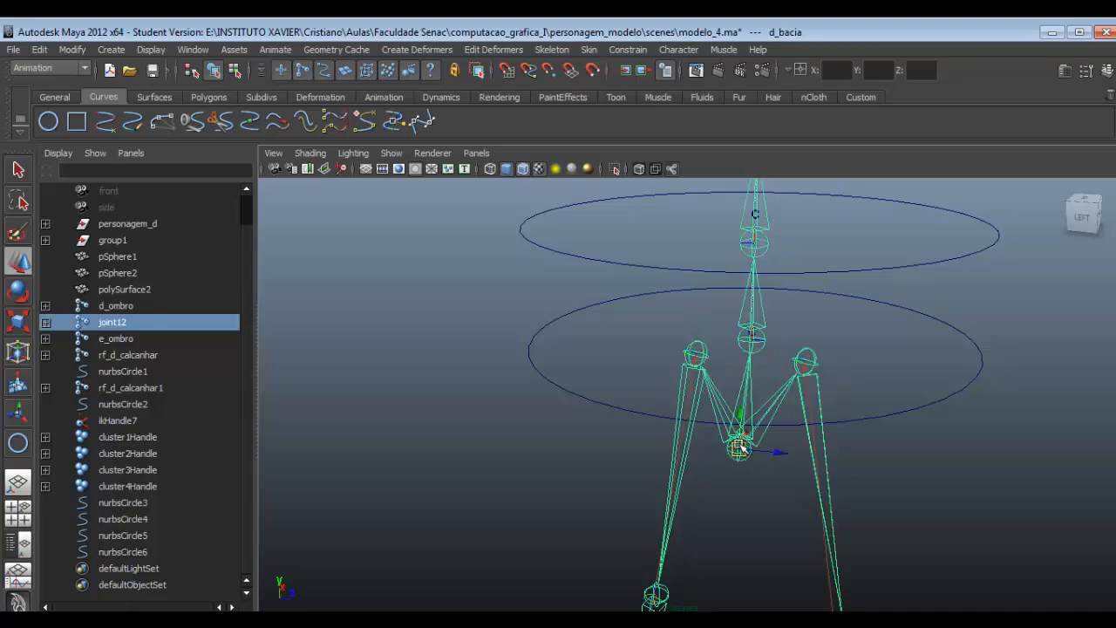
Test the rig by moving the root joint and the spine control circles one at a time, undoing the moves.
left_click_drag(739, 422, 787, 388, "alt")
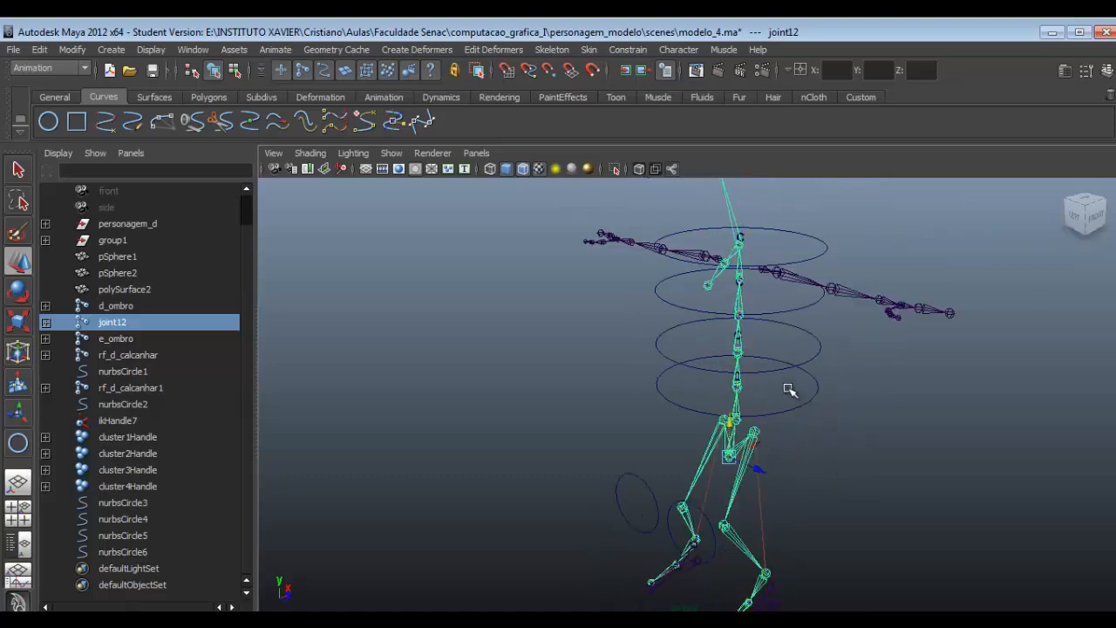
left_click(809, 399)
left_click(762, 401)
left_click_drag(733, 427, 735, 382)
left_click(807, 408)
left_click(787, 352)
left_click_drag(787, 351, 738, 288)
left_click(804, 303)
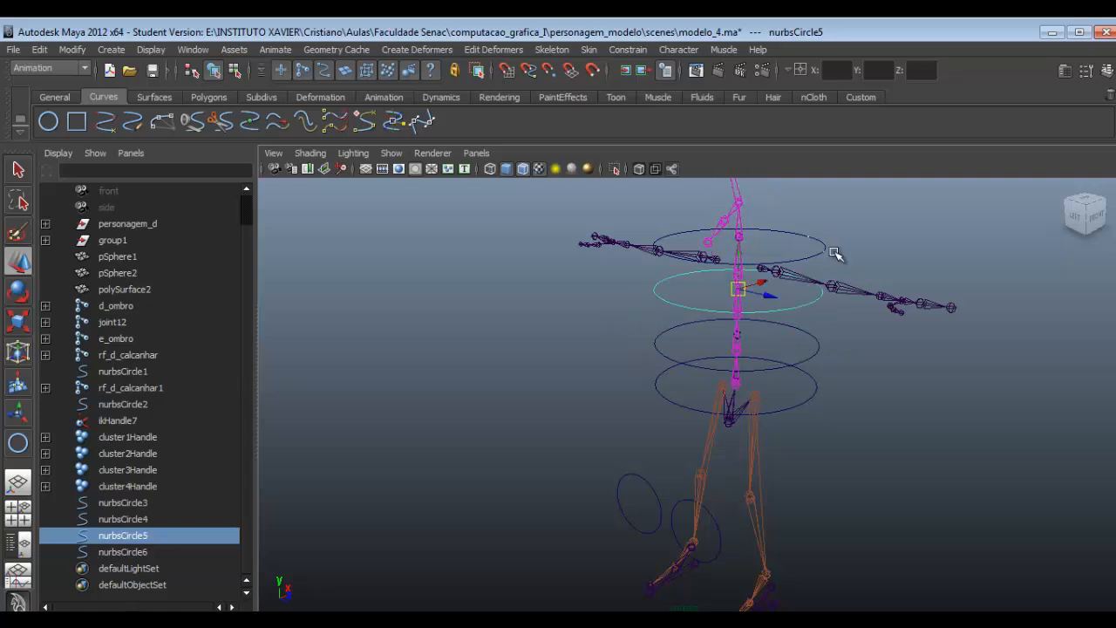
left_click(833, 253)
left_click_drag(745, 246, 778, 351)
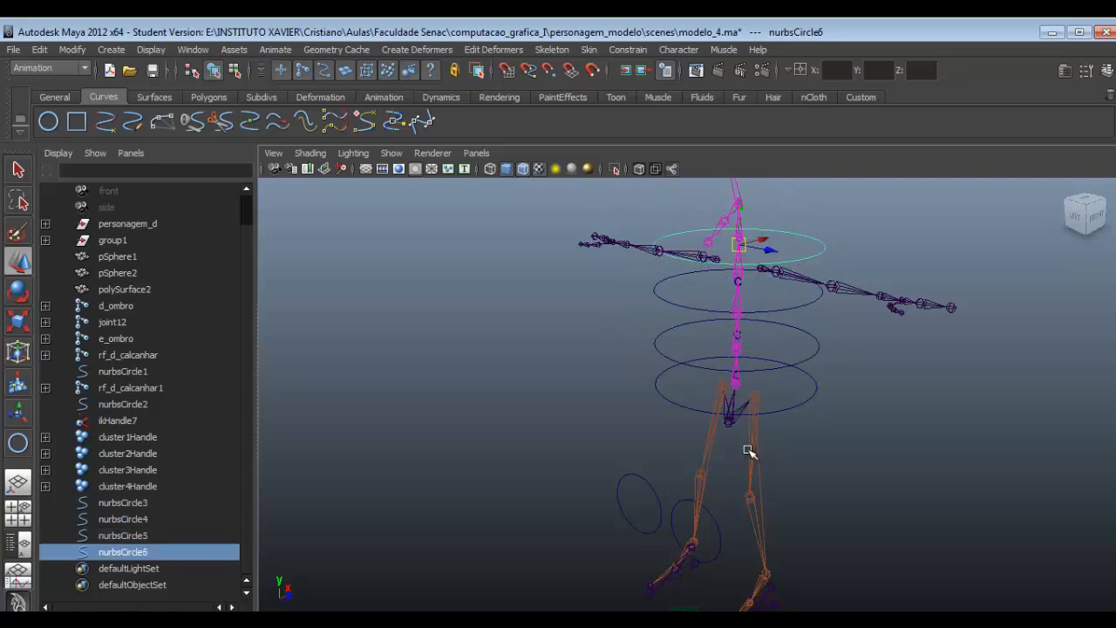
Unparent both leg joints, e_bacia and d_bacia, from the spine's root joint.
scroll(767, 455, "up", 3)
left_click_drag(832, 466, 748, 453, "alt")
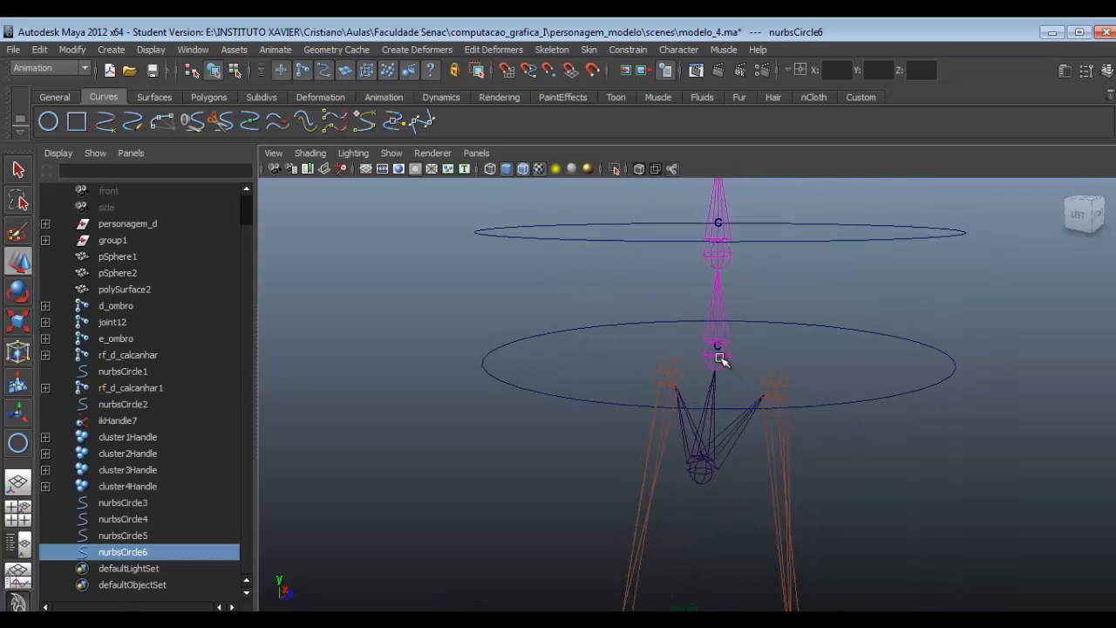
left_click(767, 394)
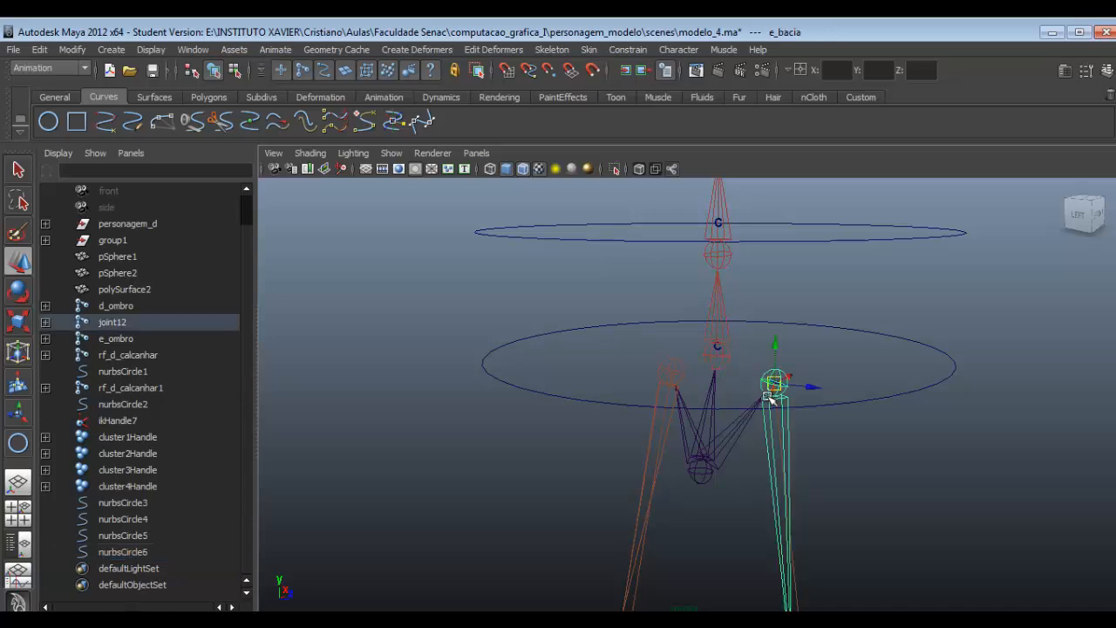
key("shift+p")
left_click(670, 370)
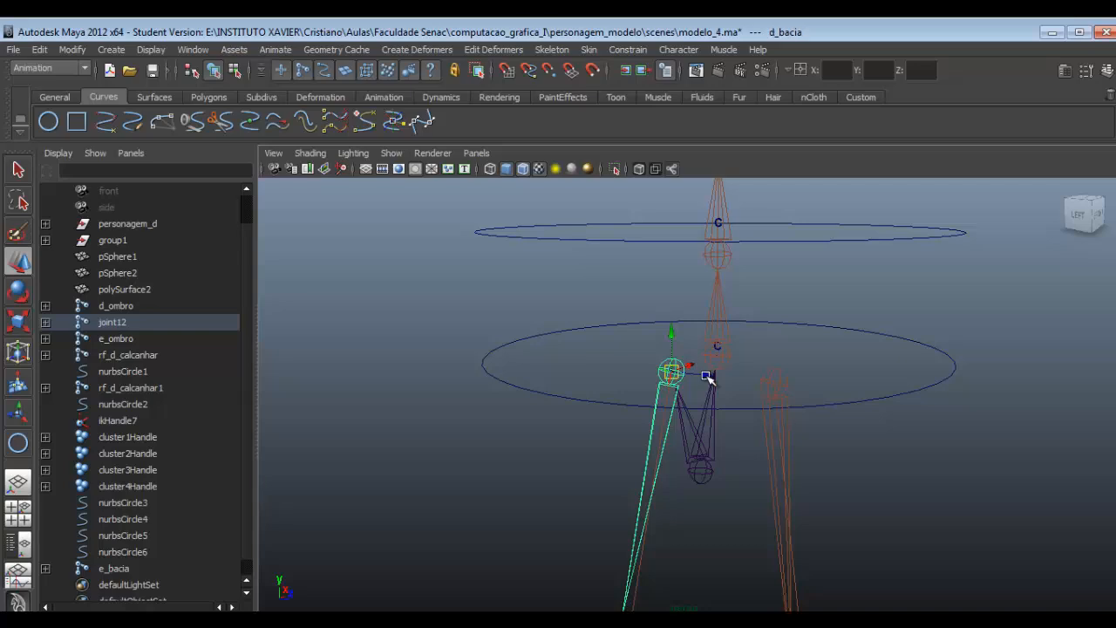
key("shift+p")
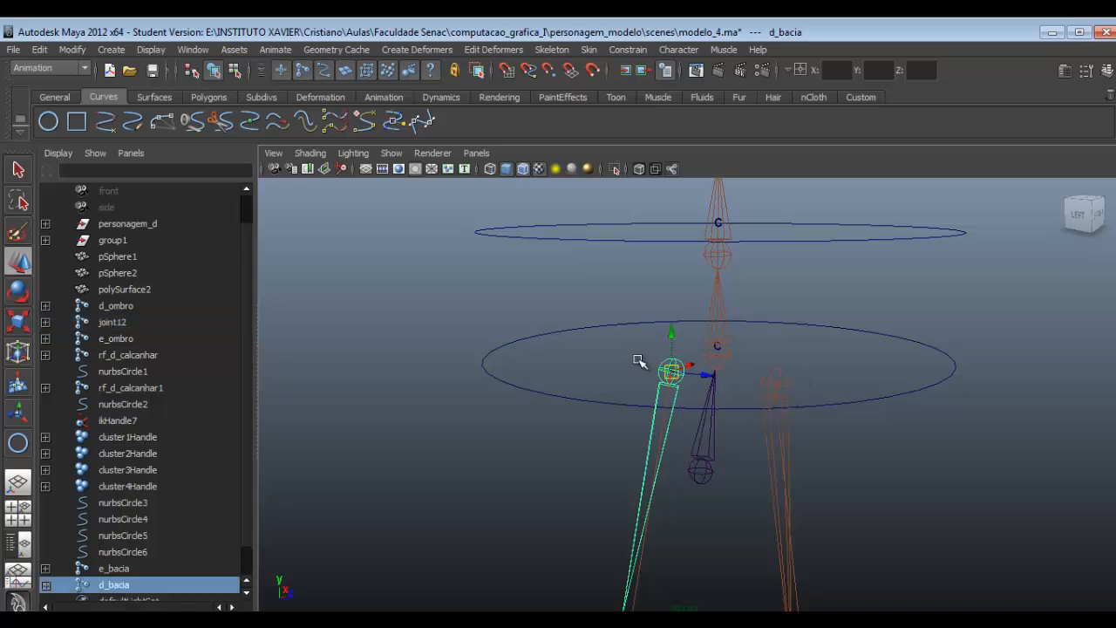
Parent the leg joints d_bacia and e_bacia to joint13, the spine joint at the hip circle.
left_click(723, 358)
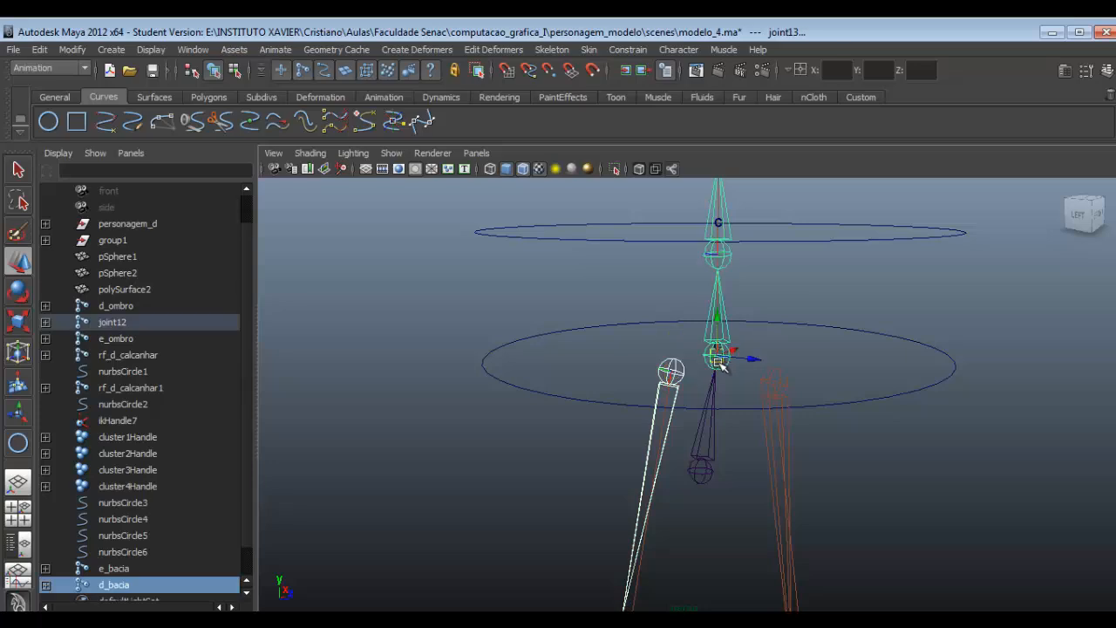
key("p")
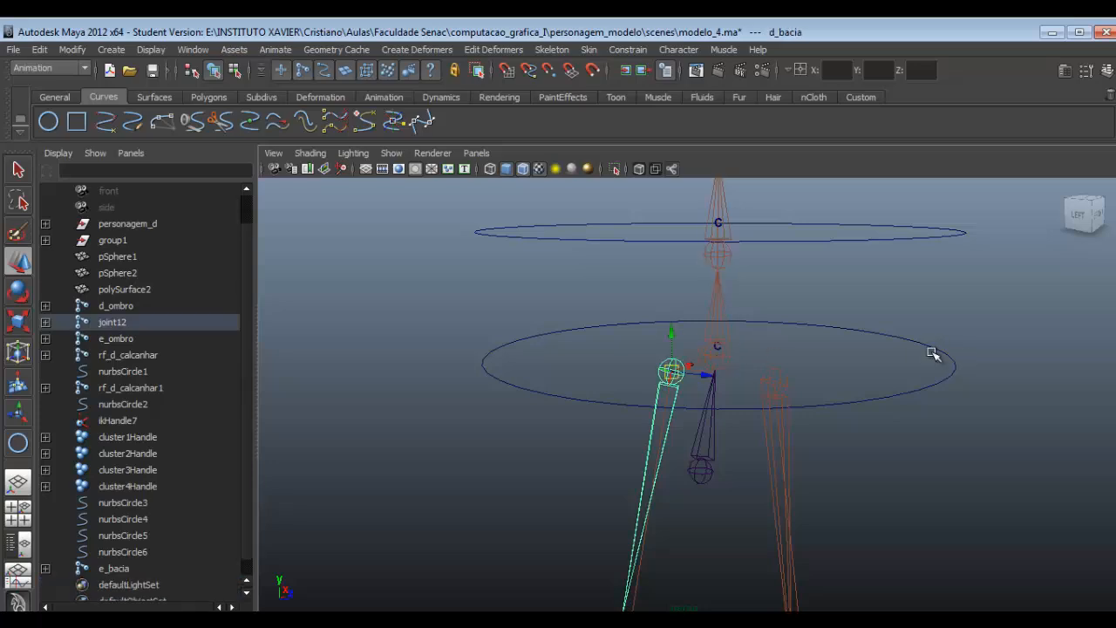
left_click(773, 384)
left_click(718, 359, "shift")
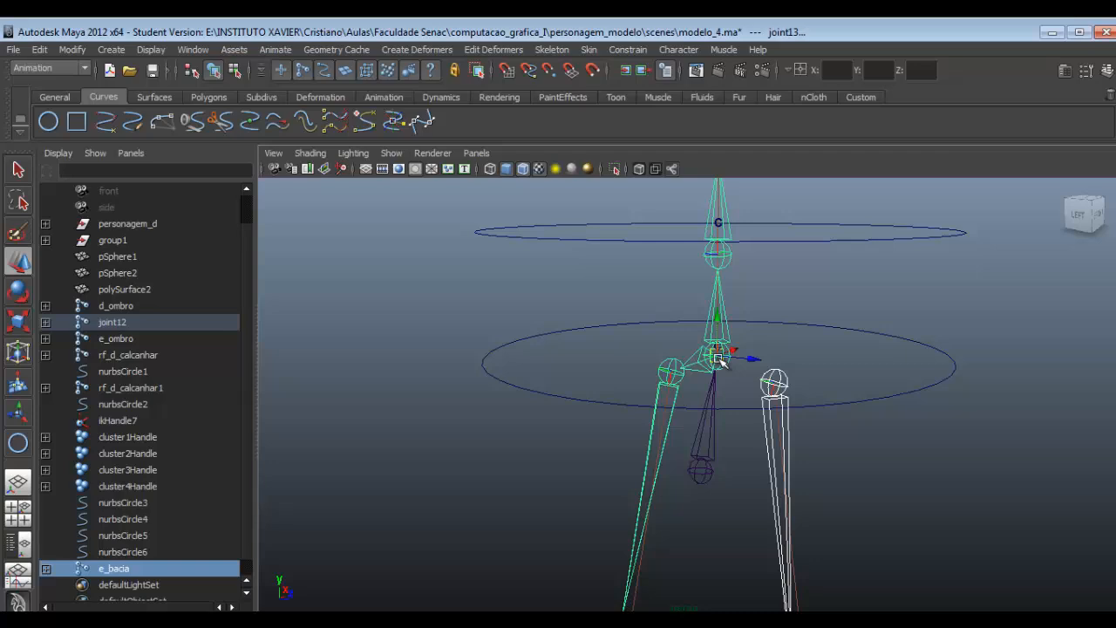
key("p")
Test how the spine and reattached legs follow by moving the hip, second, third and top circles in turn, undoing each move.
scroll(723, 365, "down", 5)
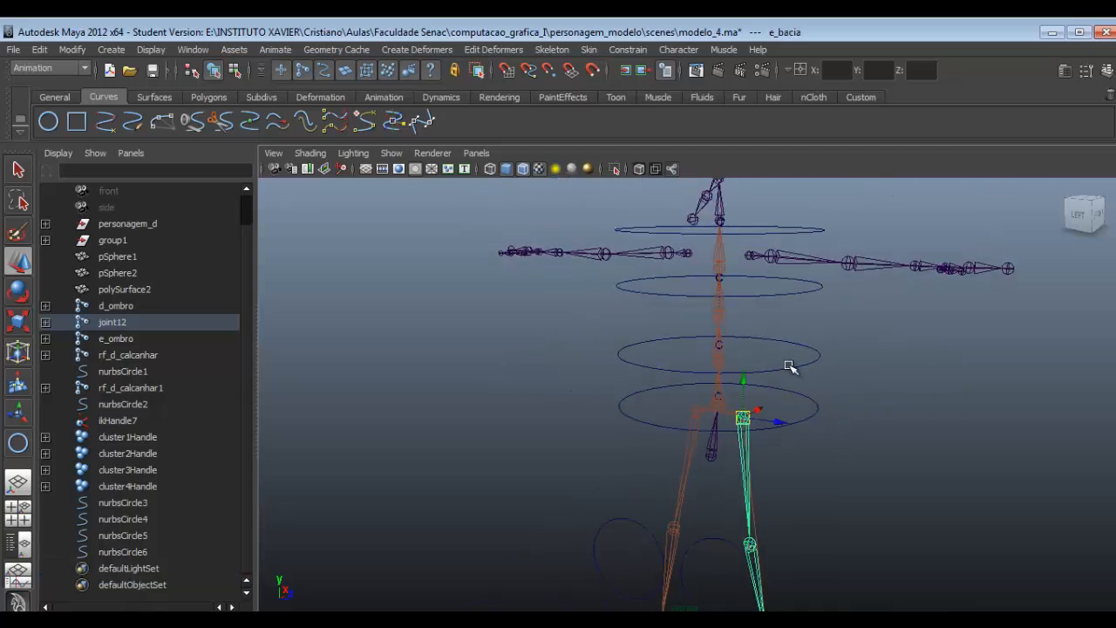
left_click(786, 368)
mouse_move(720, 352)
left_mouse_down()
mouse_move(712, 376)
mouse_move(747, 342)
mouse_move(699, 375)
mouse_move(770, 349)
mouse_move(688, 339)
mouse_move(779, 353)
mouse_move(722, 348)
left_mouse_up()
left_click(795, 425)
left_click_drag(718, 403, 747, 331)
left_click(752, 332)
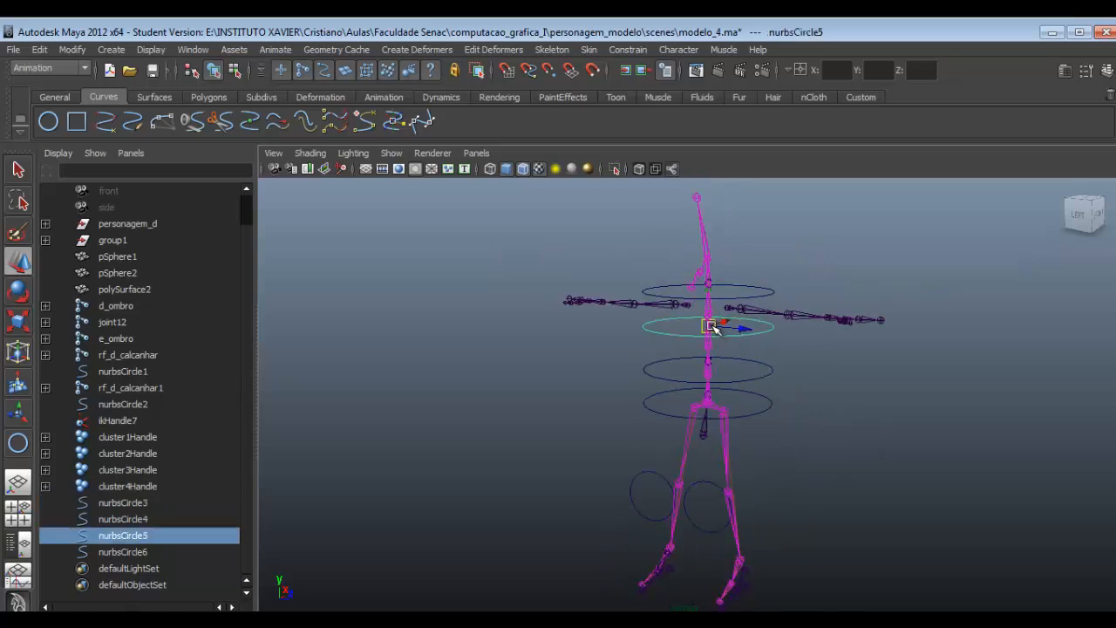
left_click(779, 312)
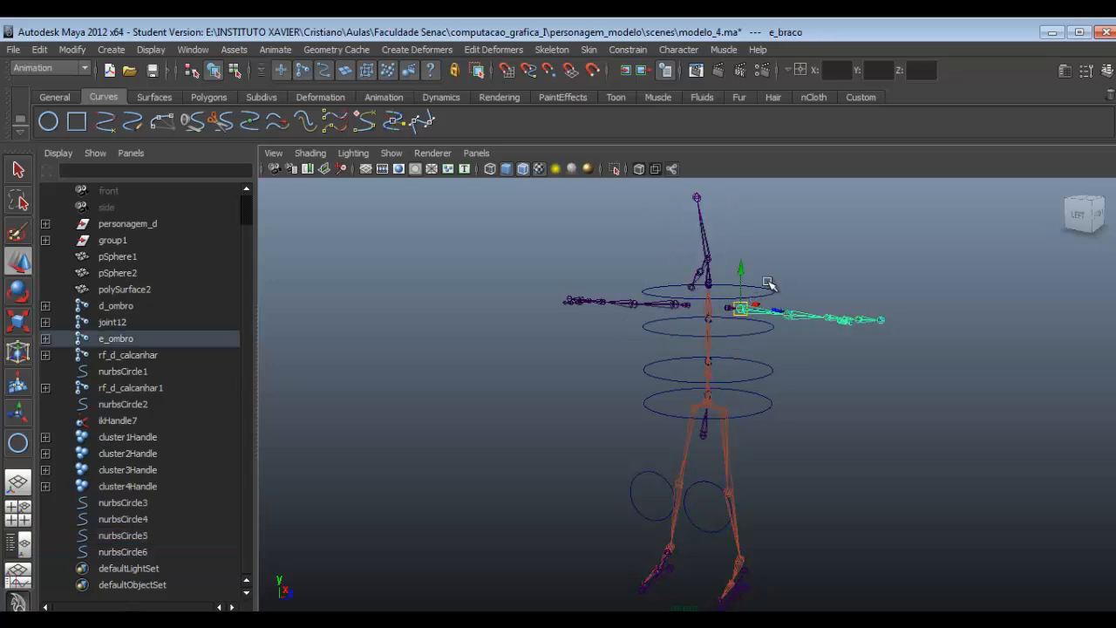
left_click(765, 292)
left_click_drag(707, 291, 746, 302)
left_click(731, 378)
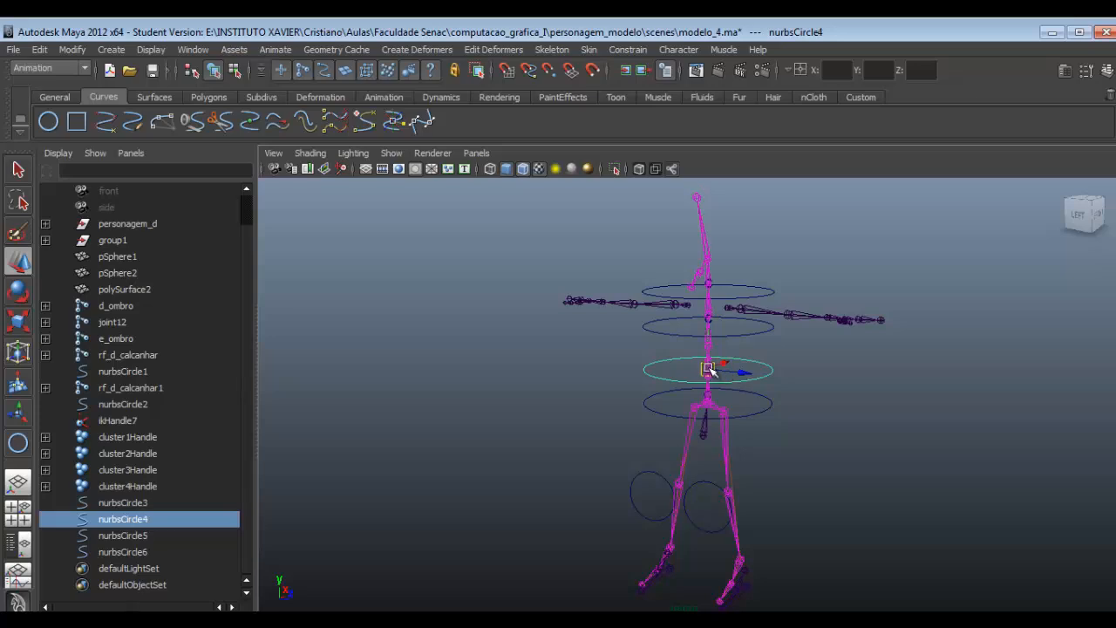
mouse_move(710, 371)
left_mouse_down()
mouse_move(725, 378)
mouse_move(667, 361)
mouse_move(725, 347)
mouse_move(747, 368)
mouse_move(697, 366)
left_mouse_up()
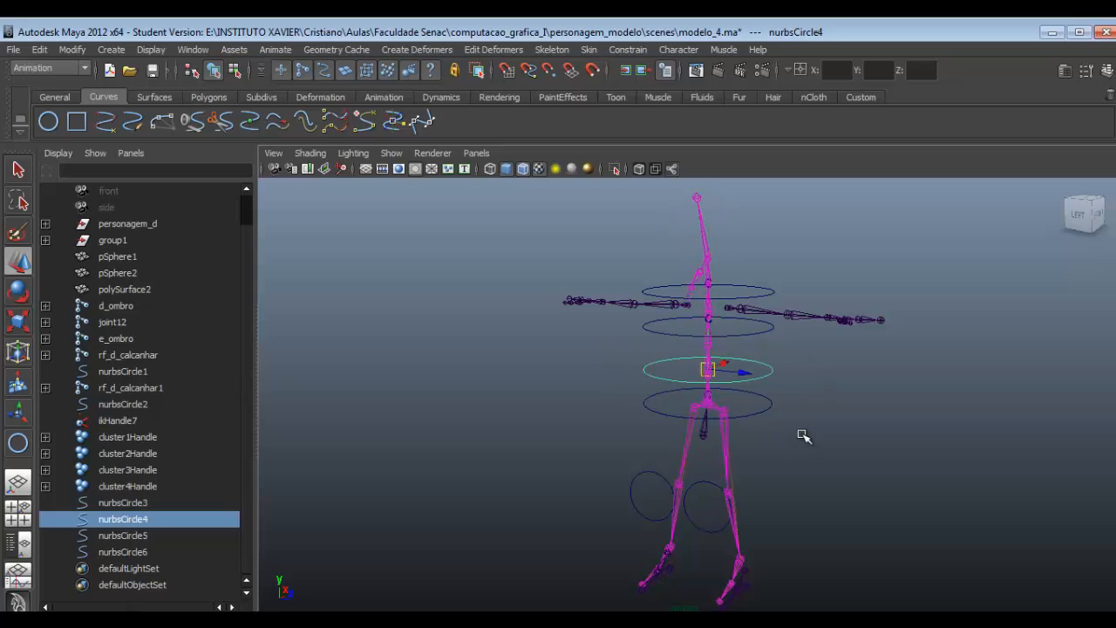